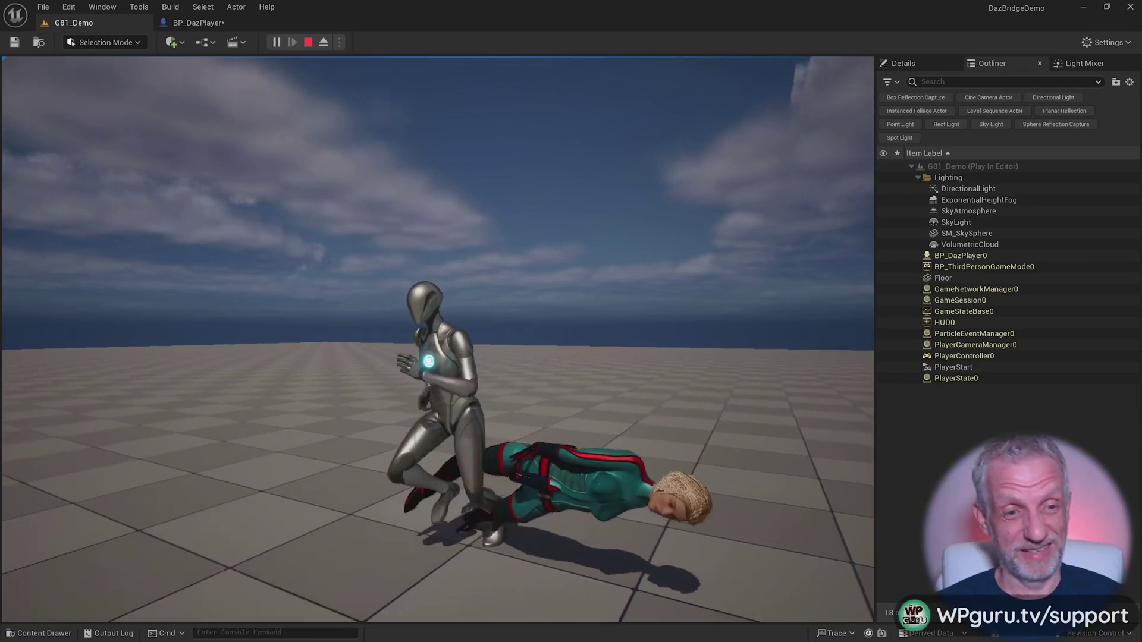
Step: Run the player character around the level in different directions to check how the Daz mesh follows the mannequin
key(s)
key(d)
key(w)
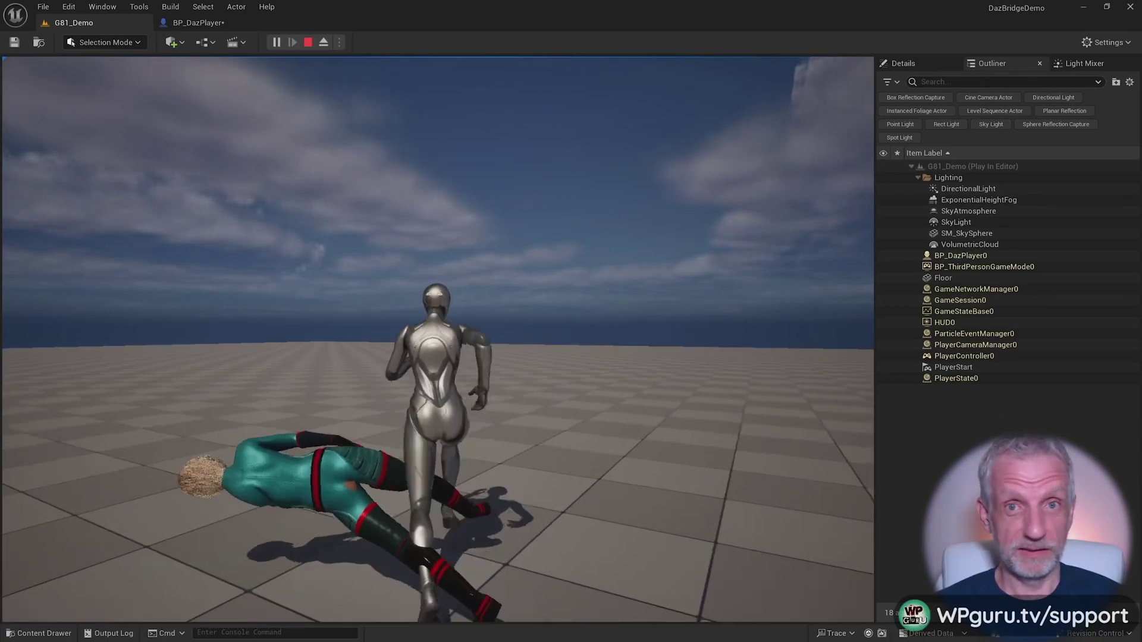
key(w)
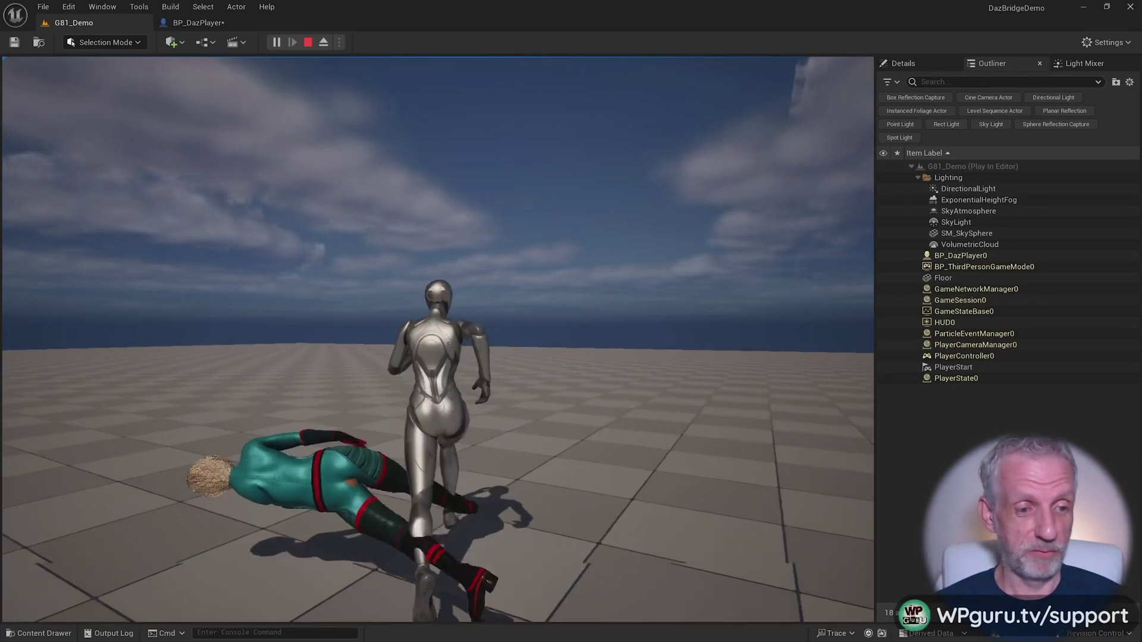
key(a)
key(w)
key(d)
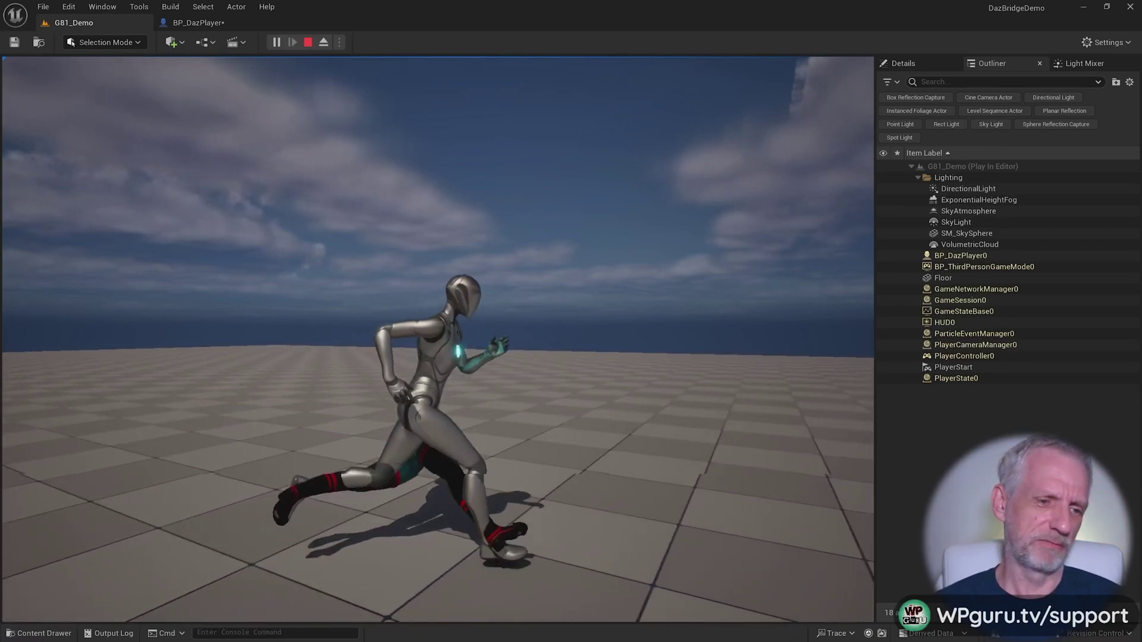
key(s)
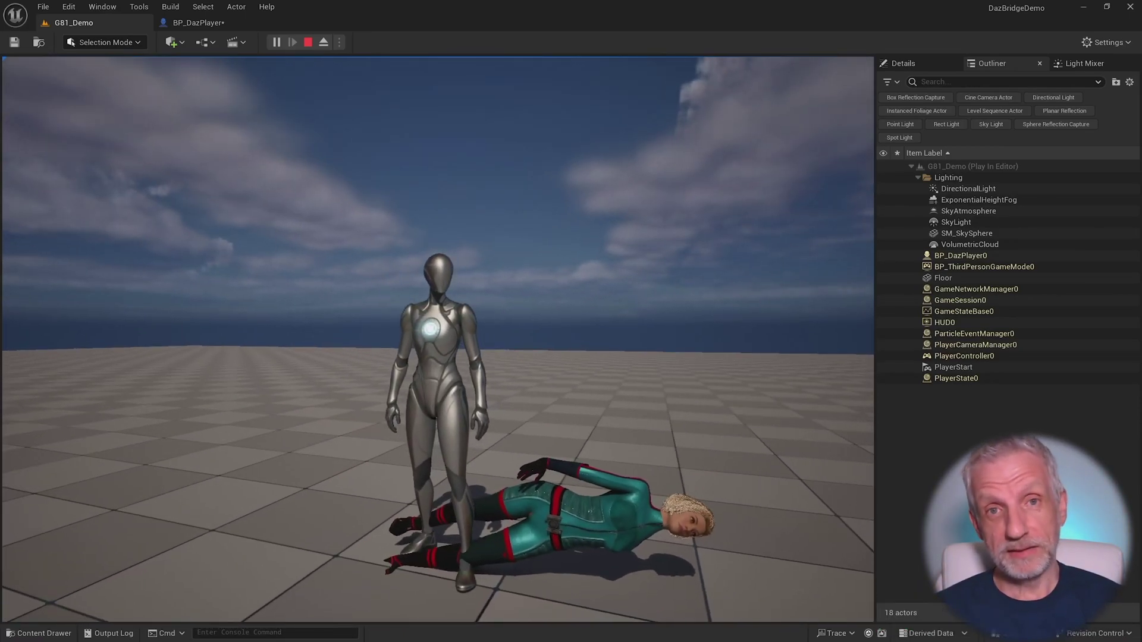
Step: End the play session and inspect the mannequin and Daz mesh in the BP_DazPlayer blueprint's viewport
key(Escape)
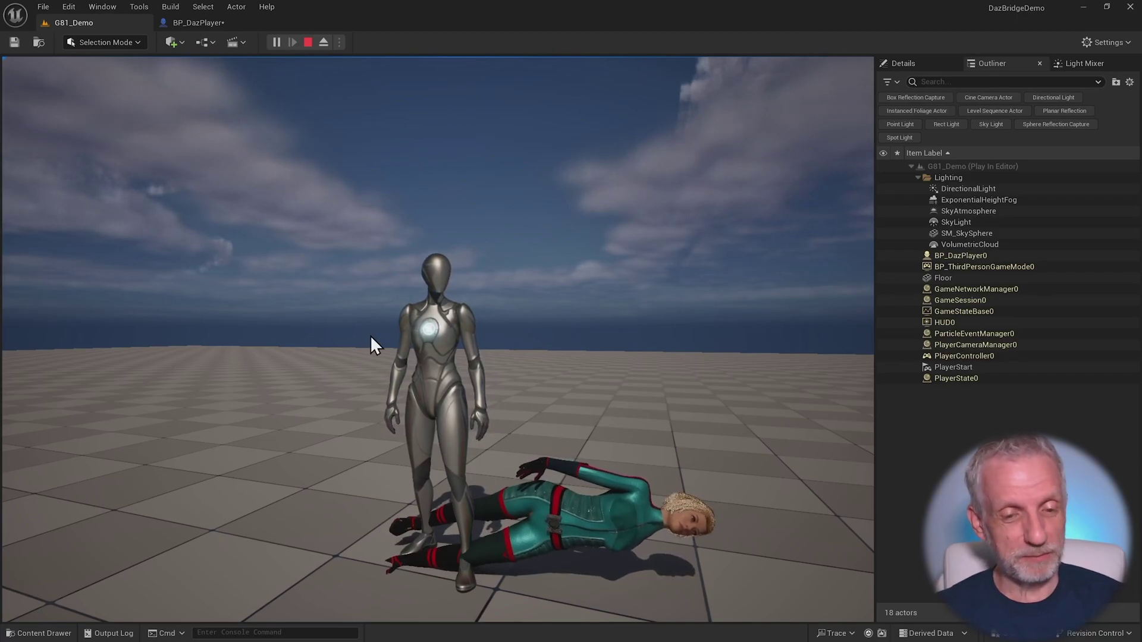
key(Escape)
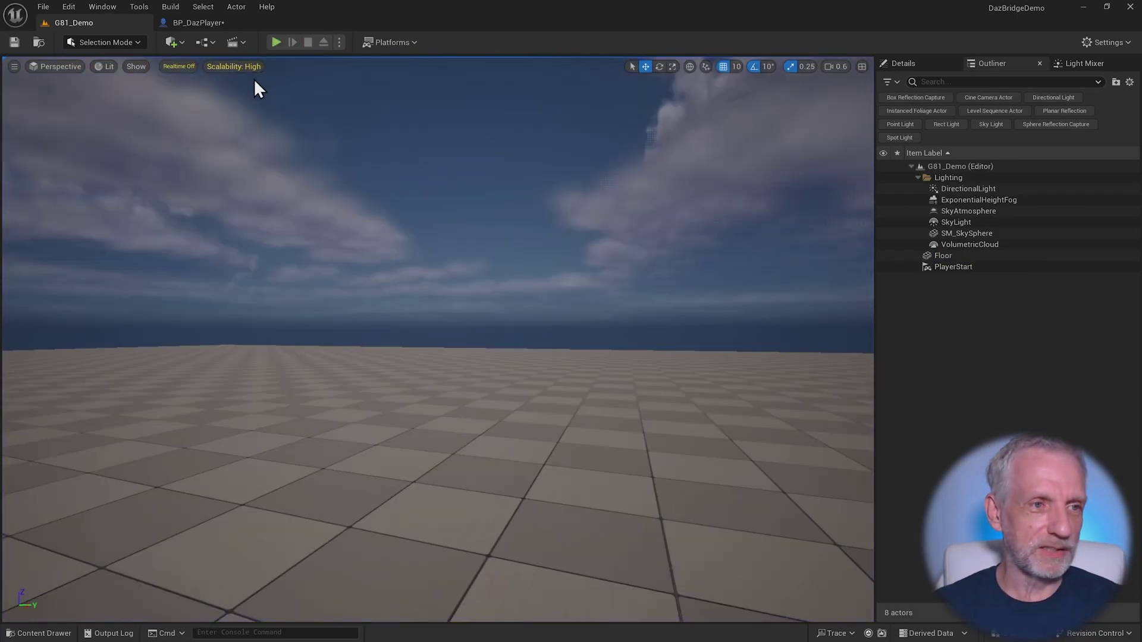
click(215, 22)
right_drag(406, 281, 405, 293)
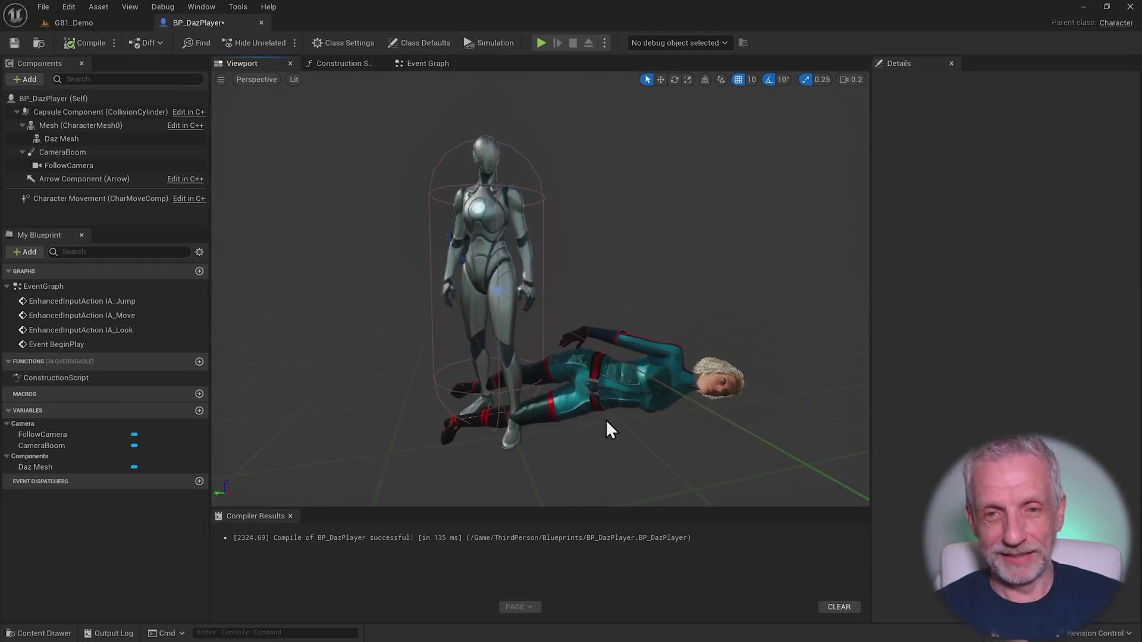
Step: Switch to DAZ Studio and open the Daz To Unreal export settings for the Jacqueline 8.1 figure
key(alt+Tab)
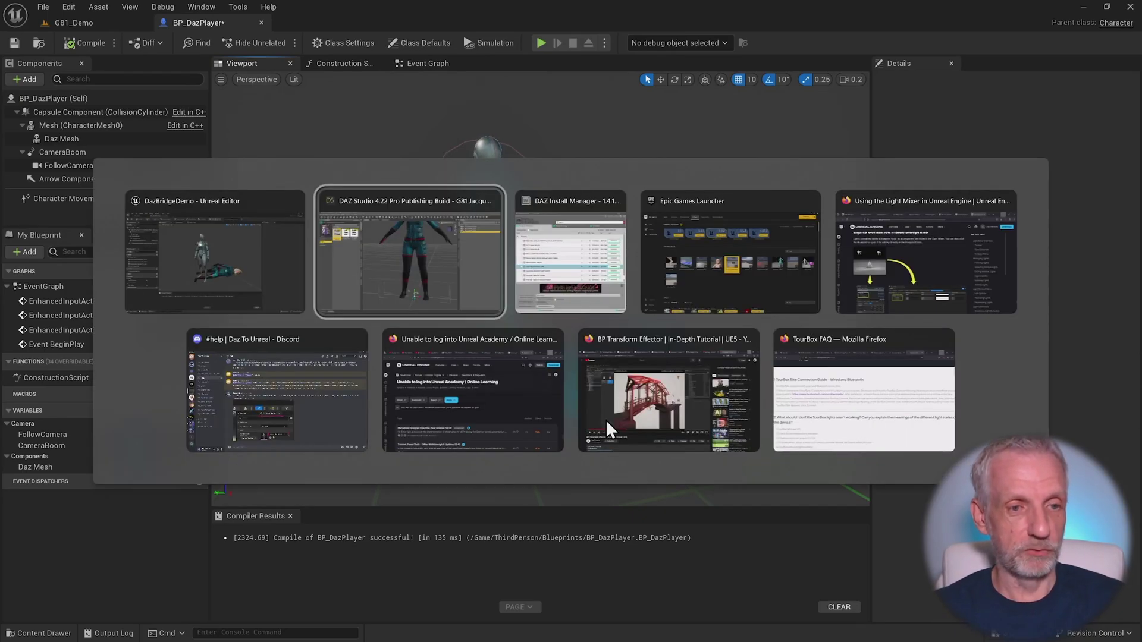
scroll(629, 334, down, 4)
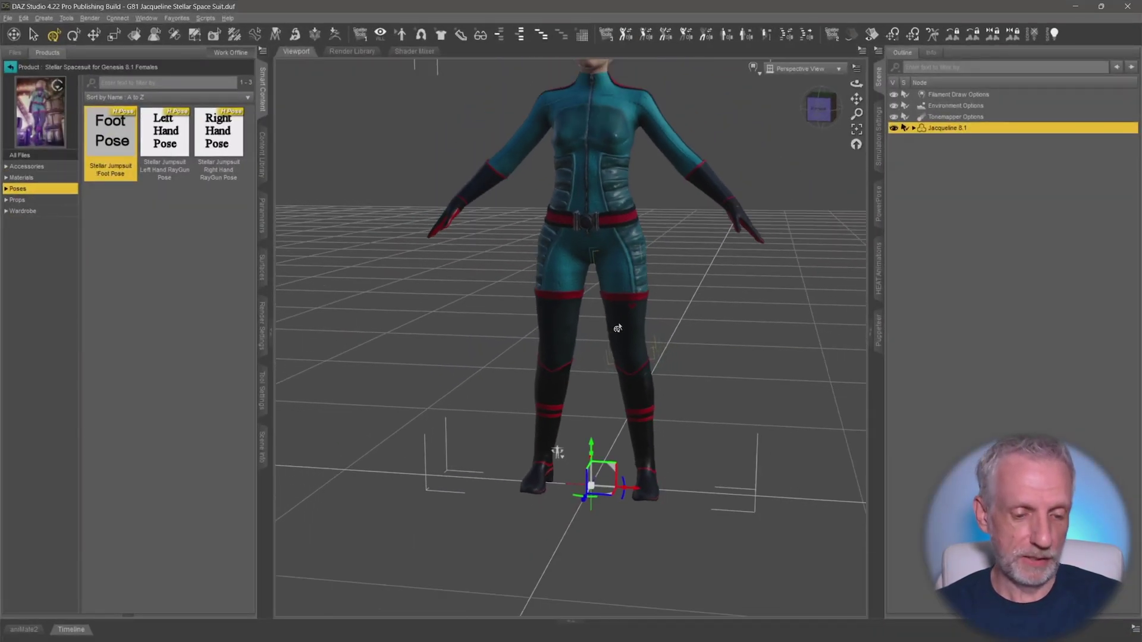
scroll(618, 328, down, 1)
middle_drag(616, 232, 596, 303)
middle_drag(645, 264, 598, 282)
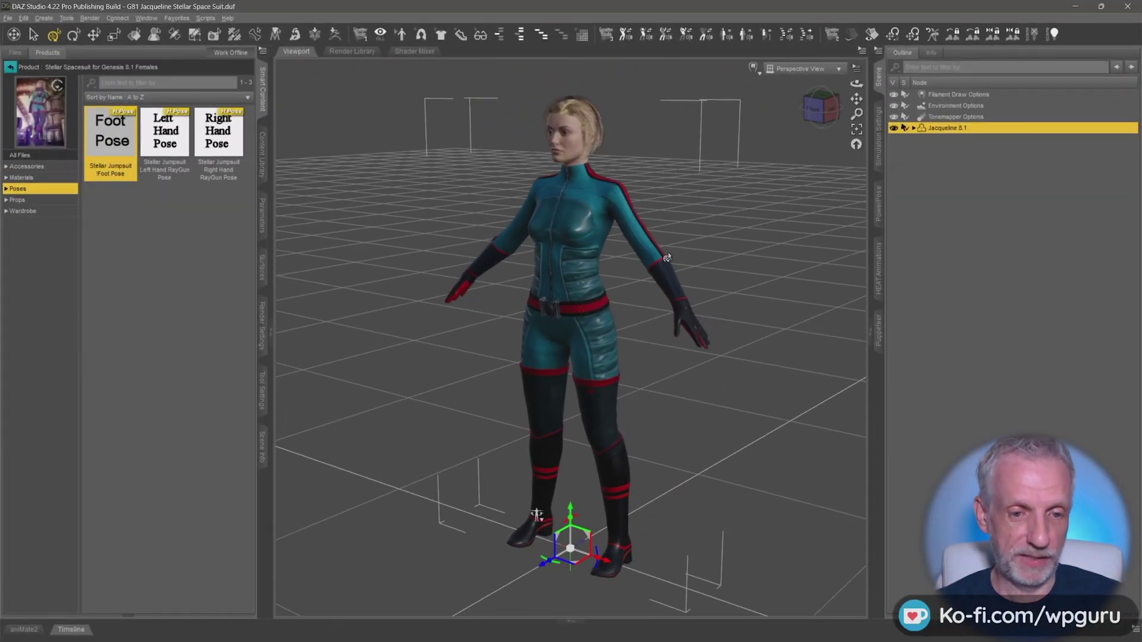
click(8, 18)
mouse_move(57, 154)
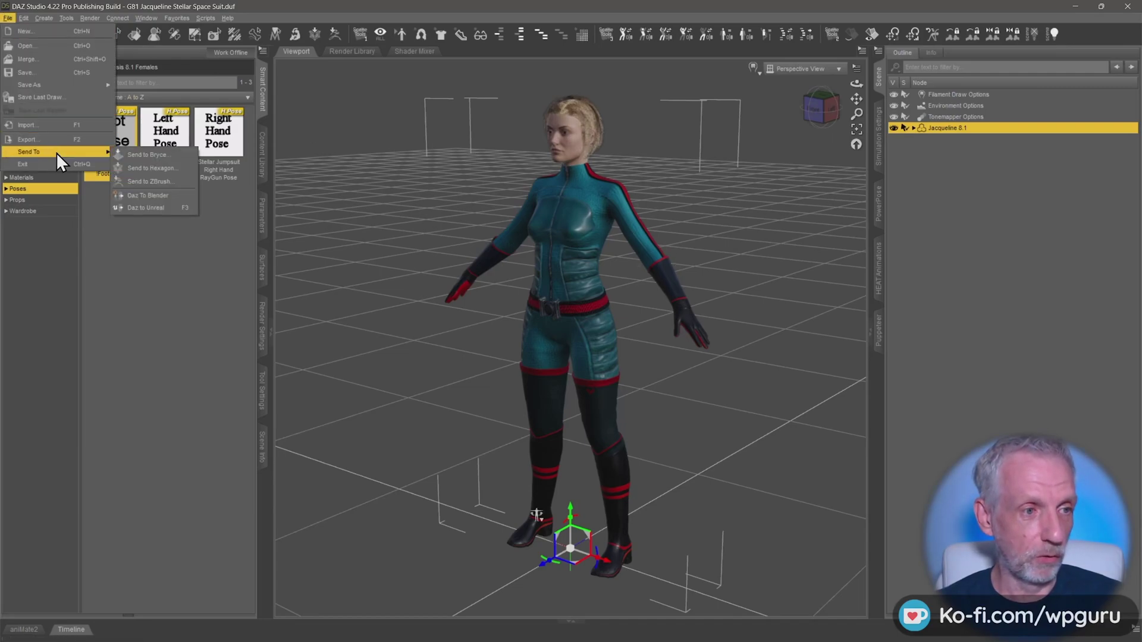
click(154, 208)
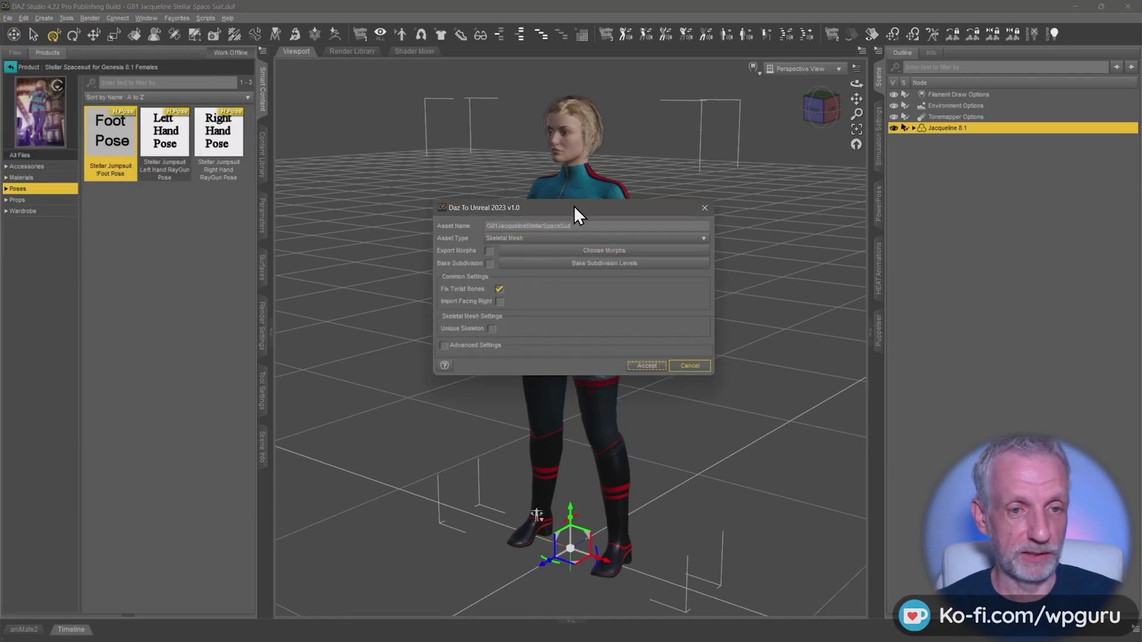
drag(573, 207, 439, 211)
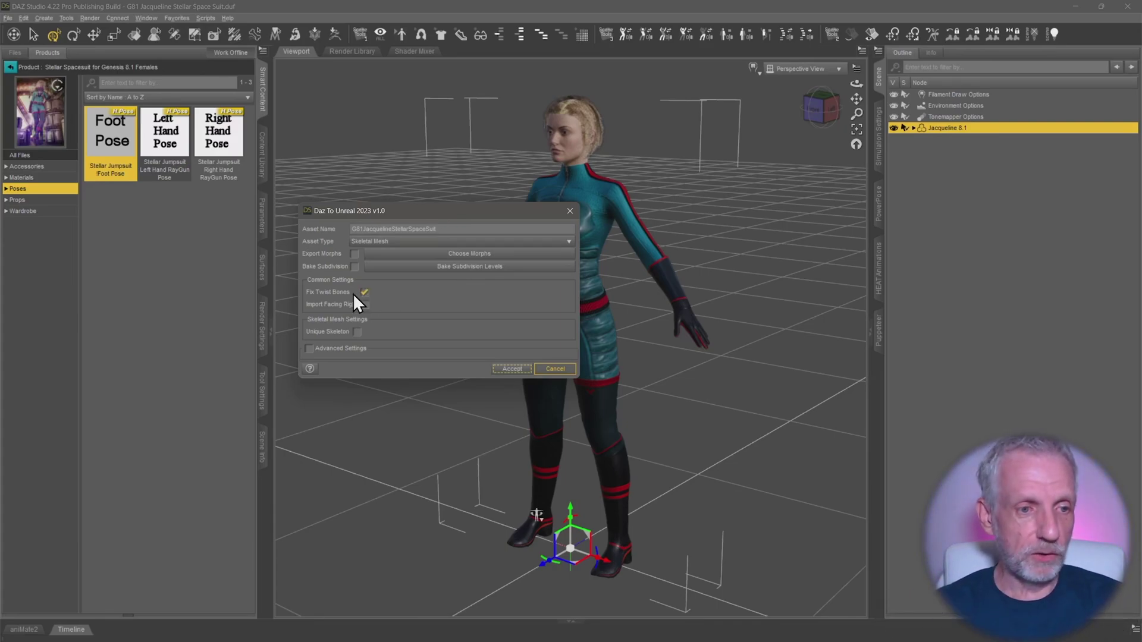
Step: Enable Import Facing Right in the Daz To Unreal settings, keeping Fix Twist Bones on
click(317, 295)
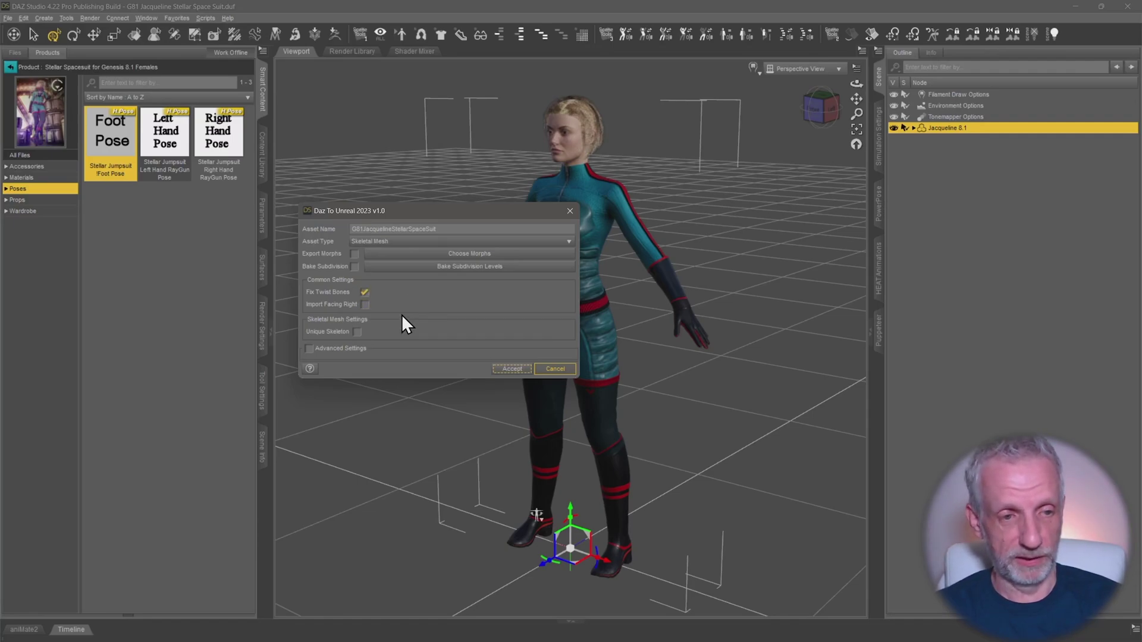
click(365, 292)
click(368, 293)
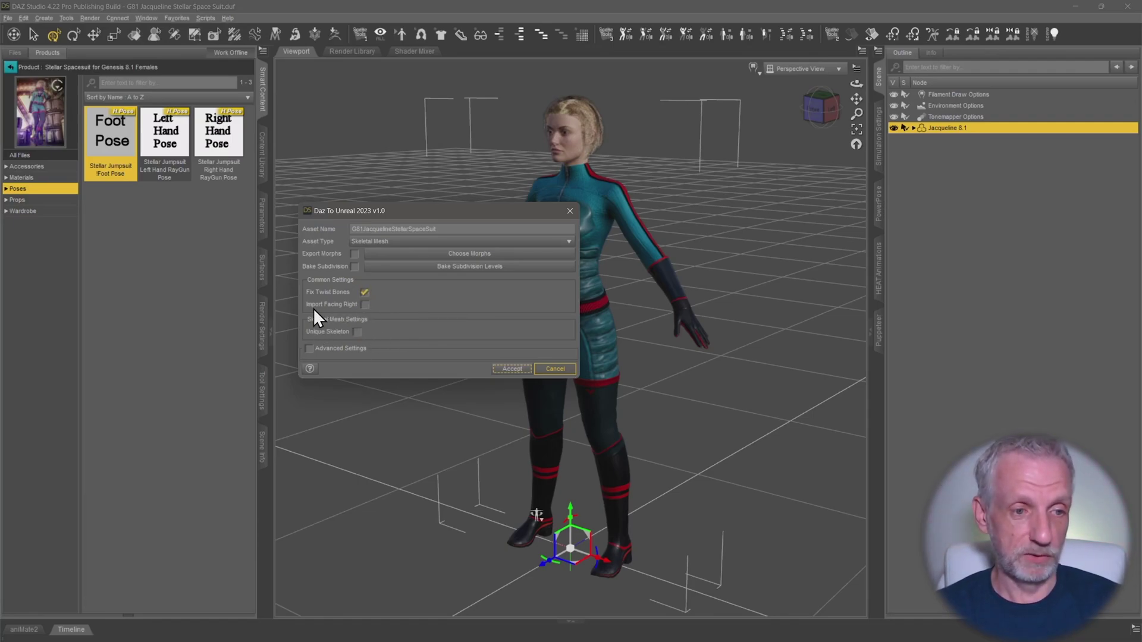
click(364, 304)
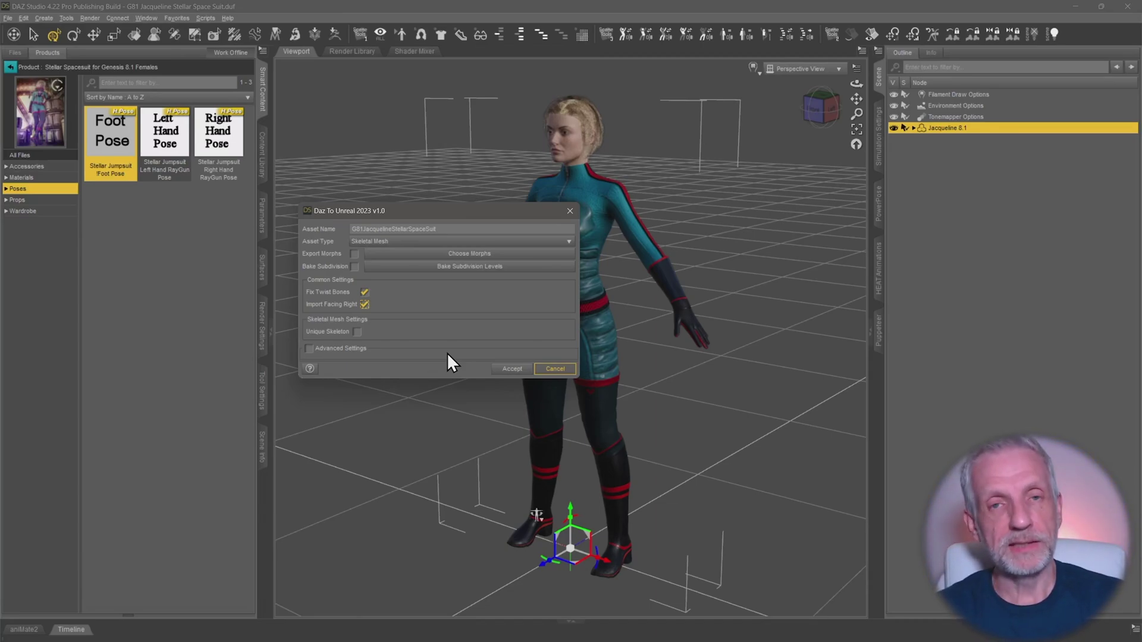
Step: Switch to Unreal Editor and find G81FixRotZeroRootIKRetargeter in the DazToUnreal plugin's Retarget folder
key(alt+Tab)
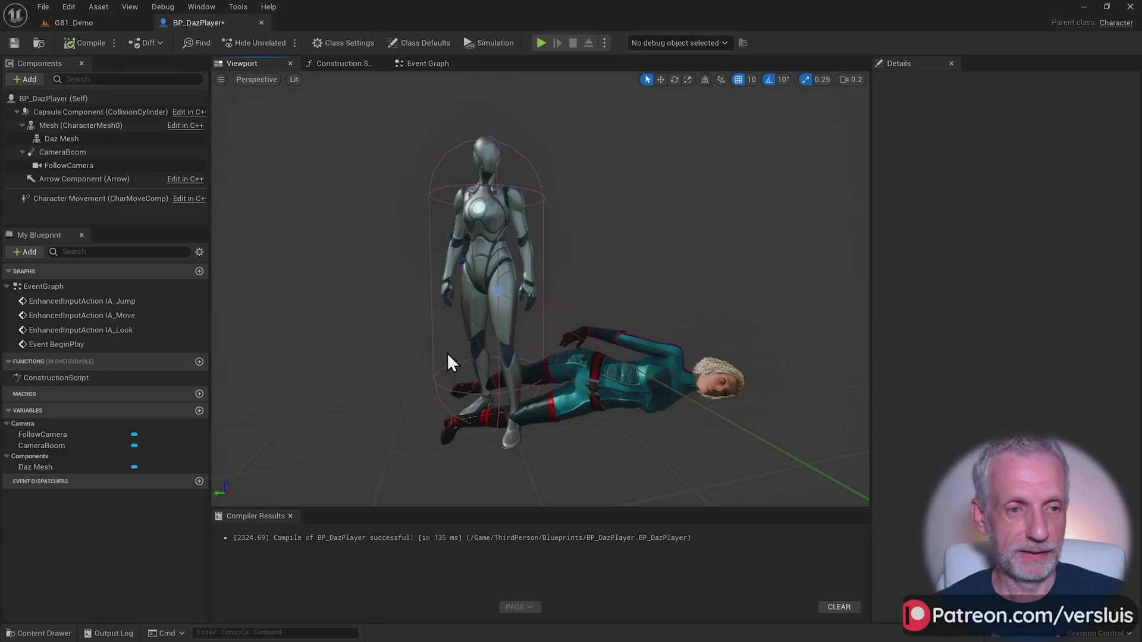
key(ctrl+space)
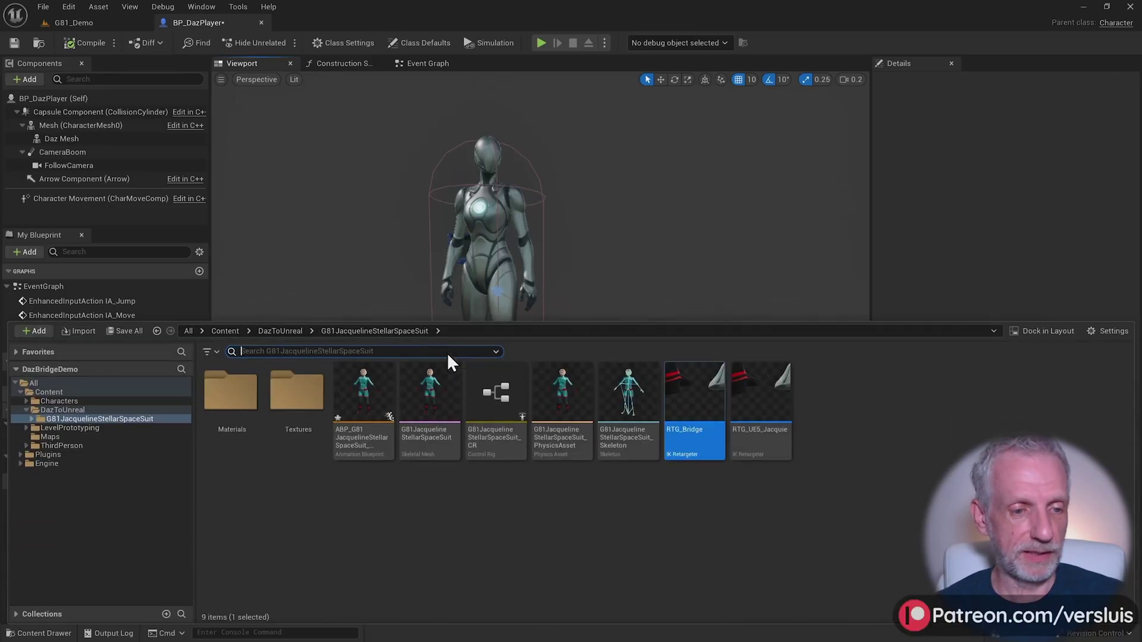
click(101, 456)
double_click(109, 454)
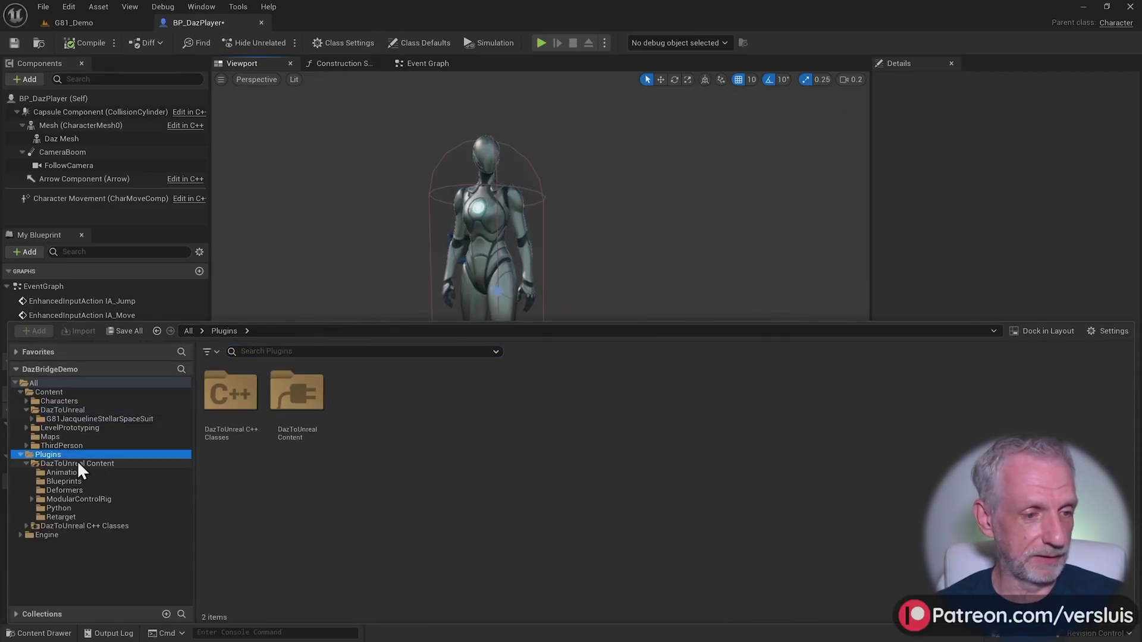
click(101, 463)
click(98, 516)
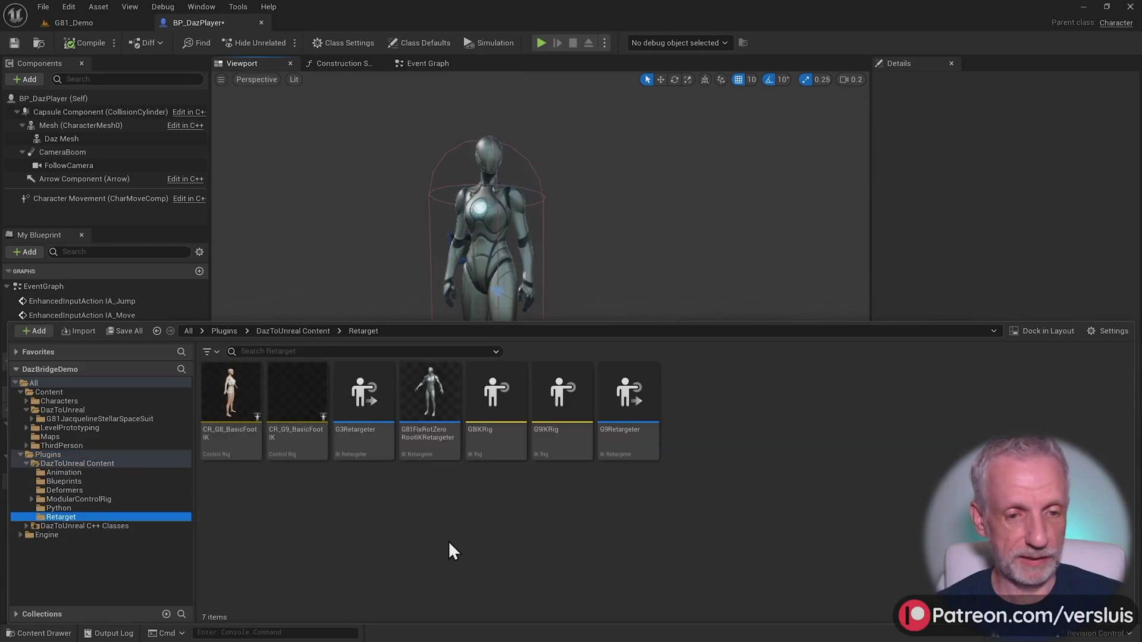
click(435, 383)
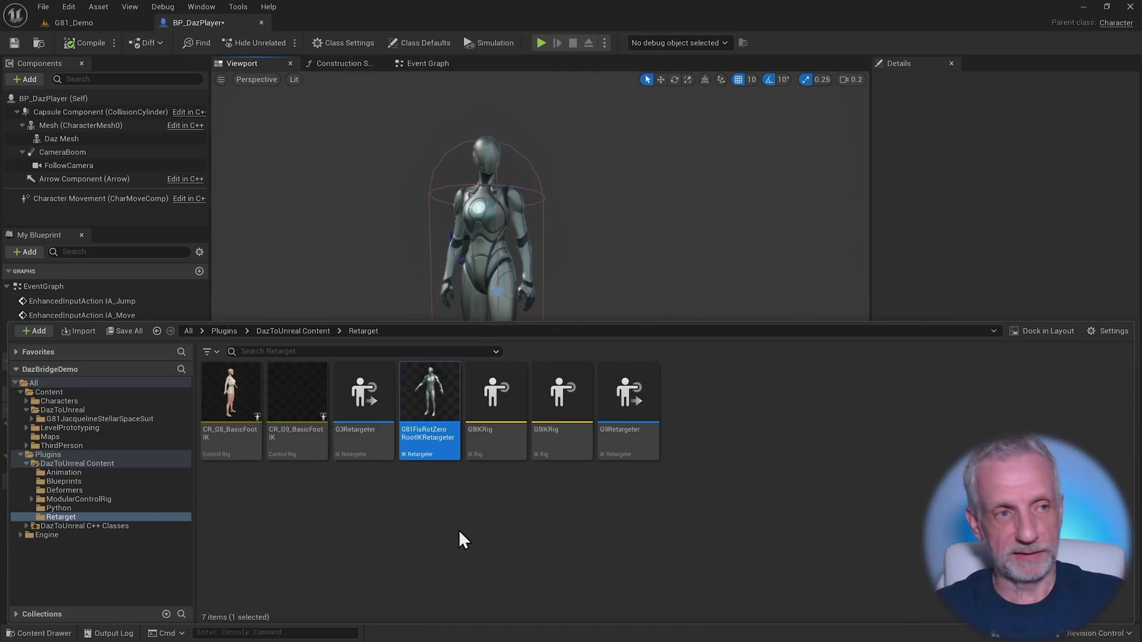
Step: Return to DAZ Studio and accept the Daz To Unreal export of the G81JacquelineStellarSpaceSuit skeletal mesh
key(alt+Tab)
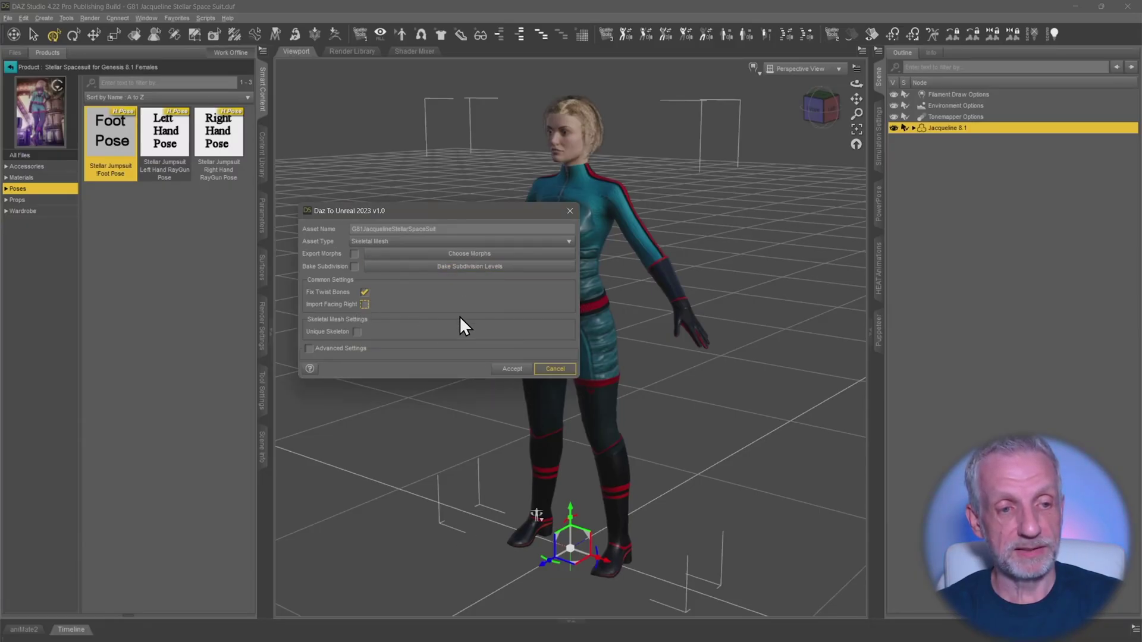
click(510, 368)
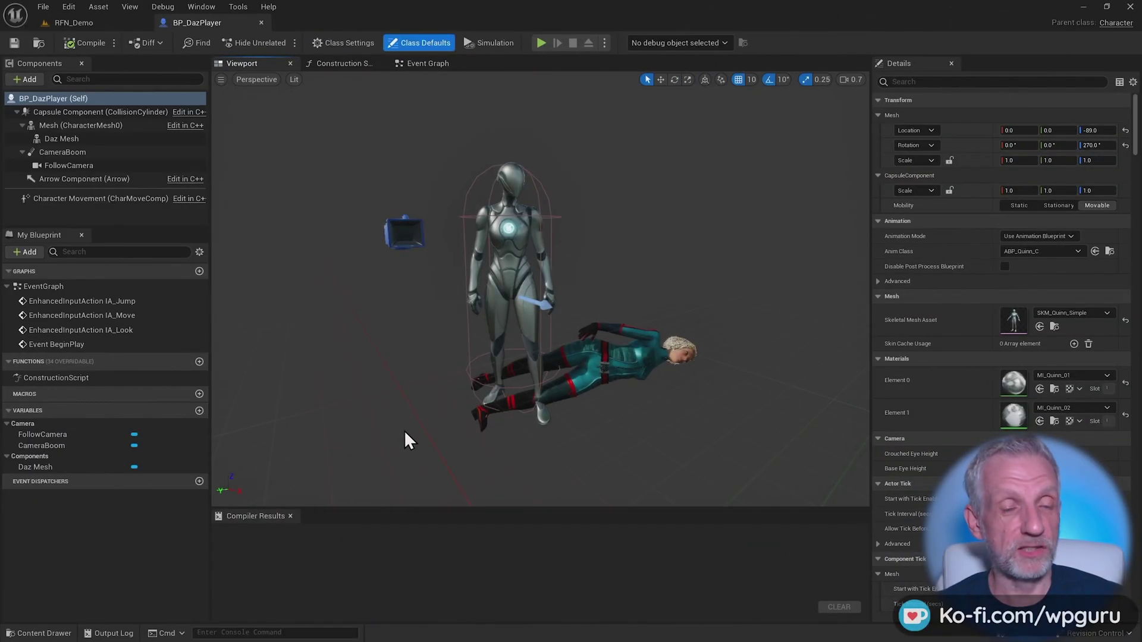
Step: In Unreal Editor, show the plugin's Retarget assets again and select the G81FixRotZeroRootIKRetargeter asset
key(ctrl+space)
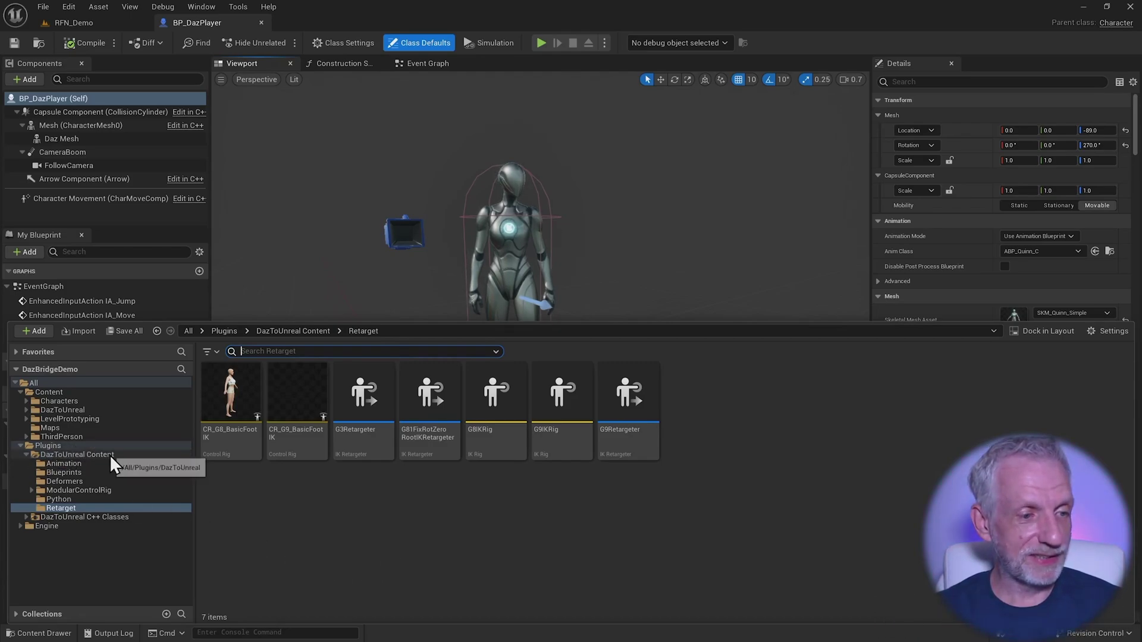
click(101, 508)
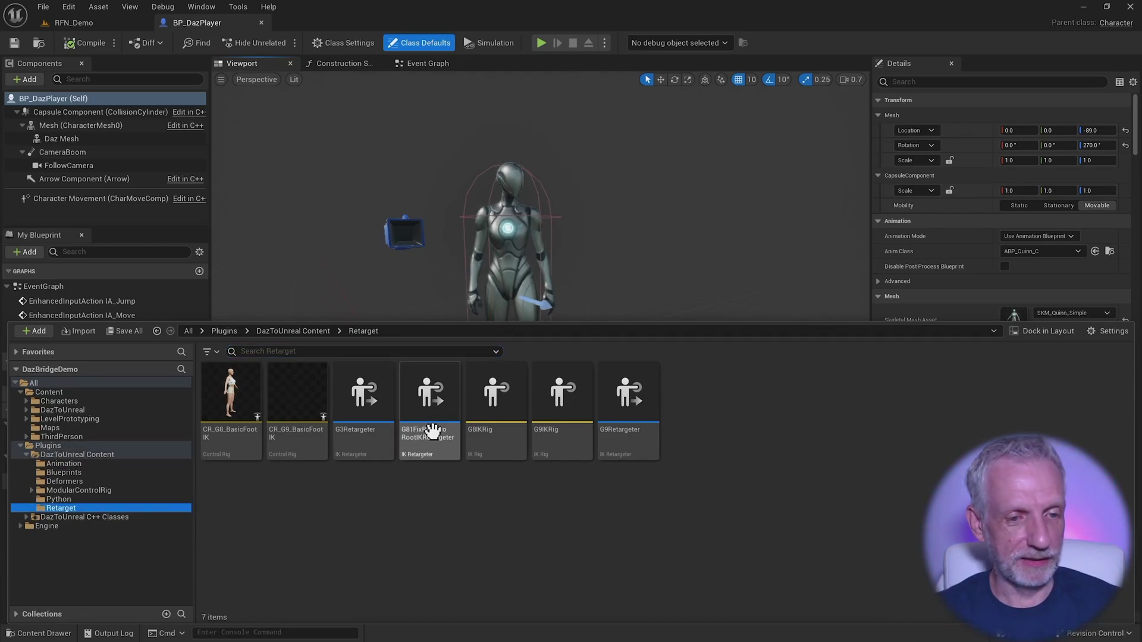
click(429, 435)
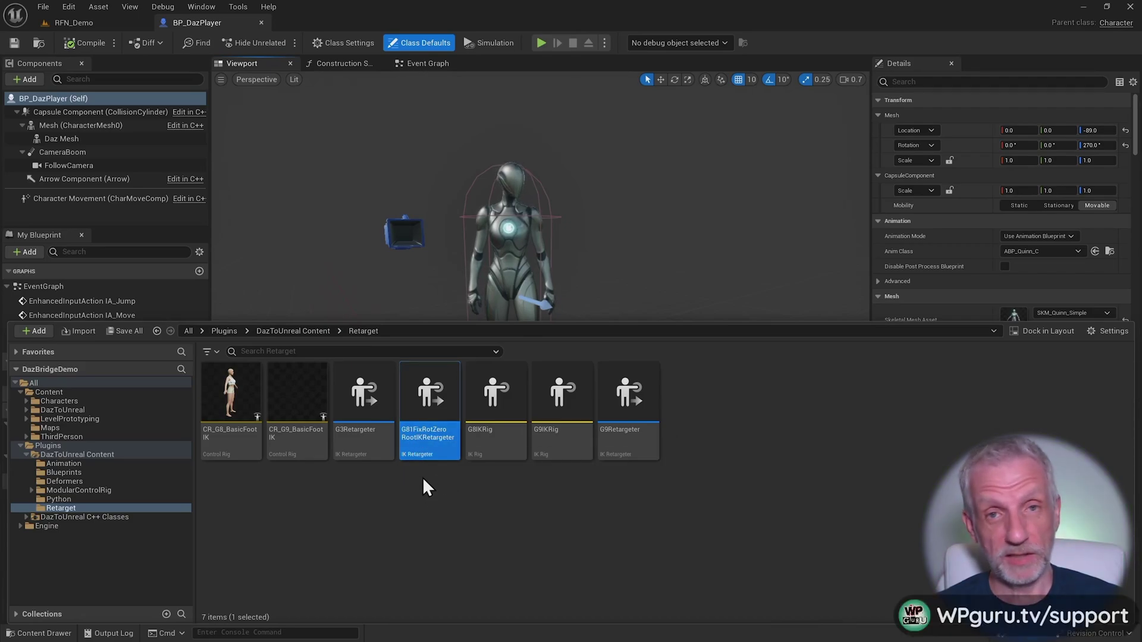
mouse_move(437, 446)
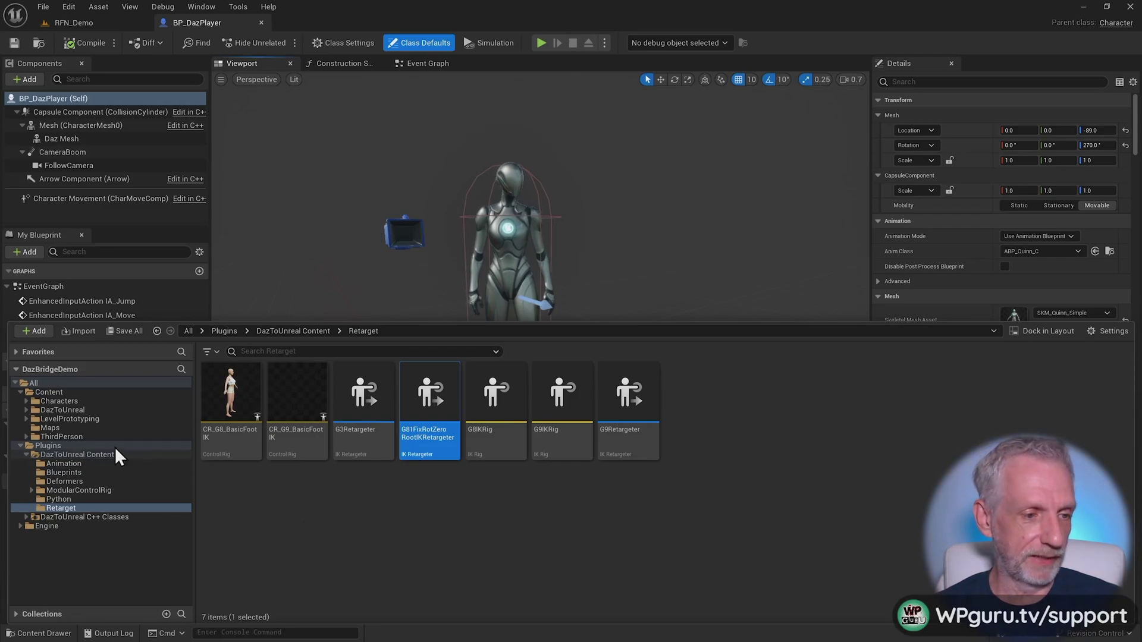
Step: Open the RTG_Bridge retargeter from the DazToUnreal G81JacquelineStellarSpaceSuit content folder
double_click(94, 411)
click(116, 420)
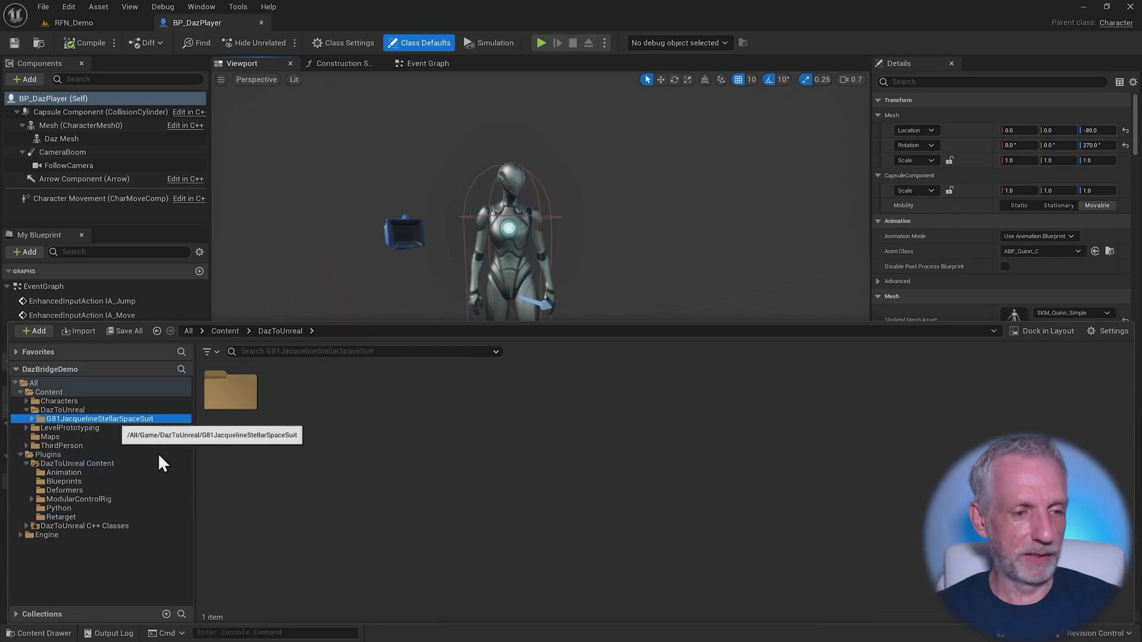
double_click(226, 396)
double_click(293, 393)
click(144, 412)
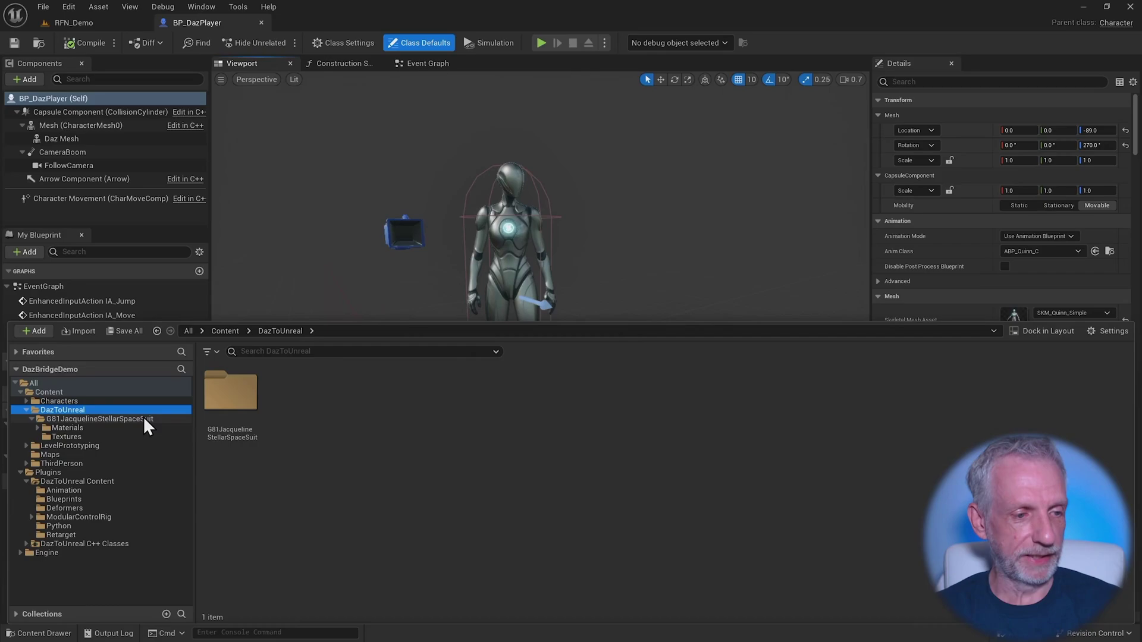
click(167, 419)
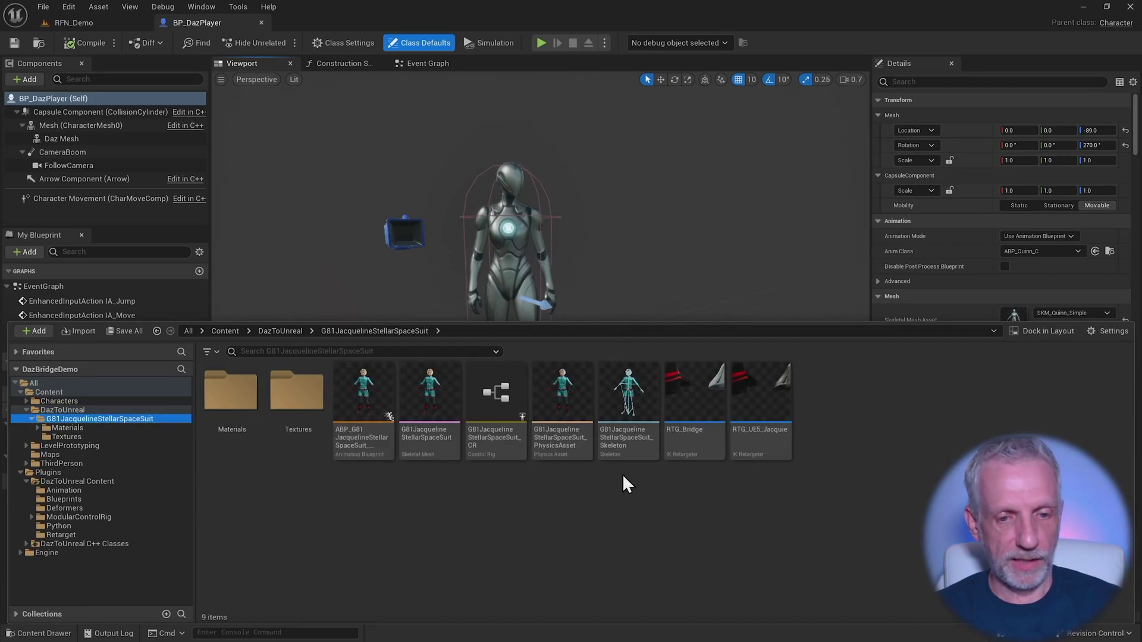
click(695, 416)
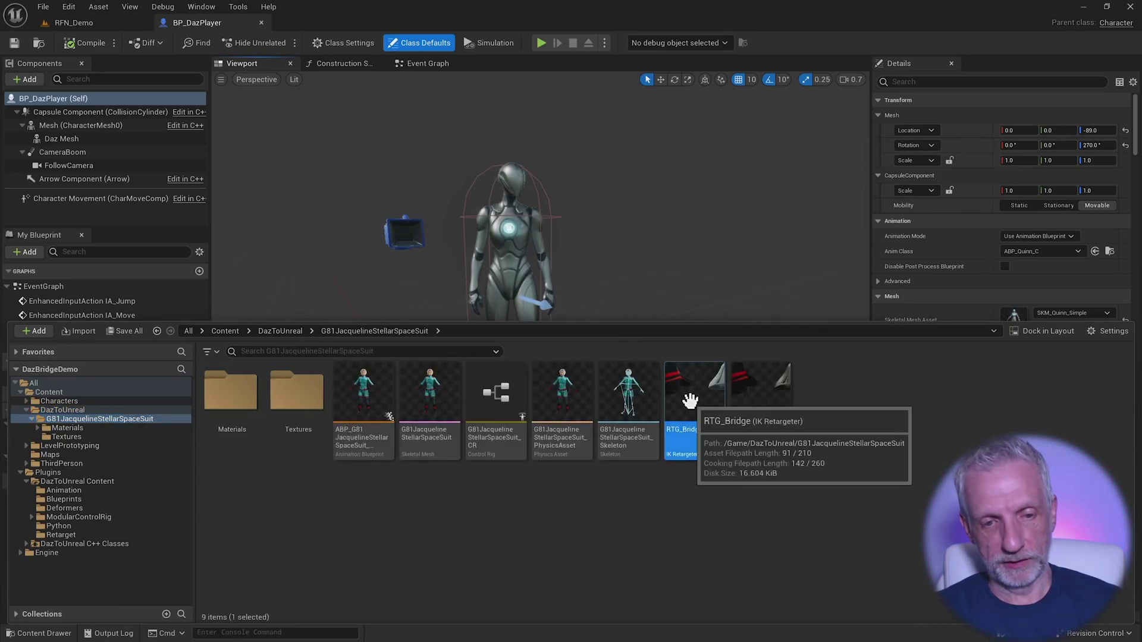
double_click(707, 456)
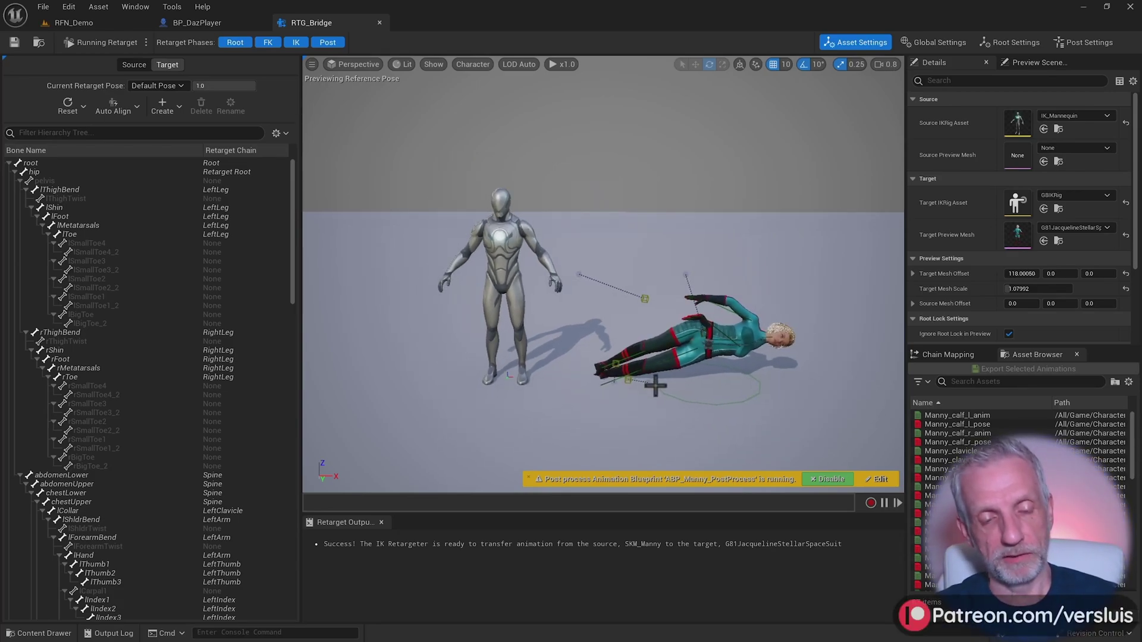
Step: Open the RTG_UE5_Jacquie retargeter from the same folder and examine its source and target characters in the preview
key(ctrl+space)
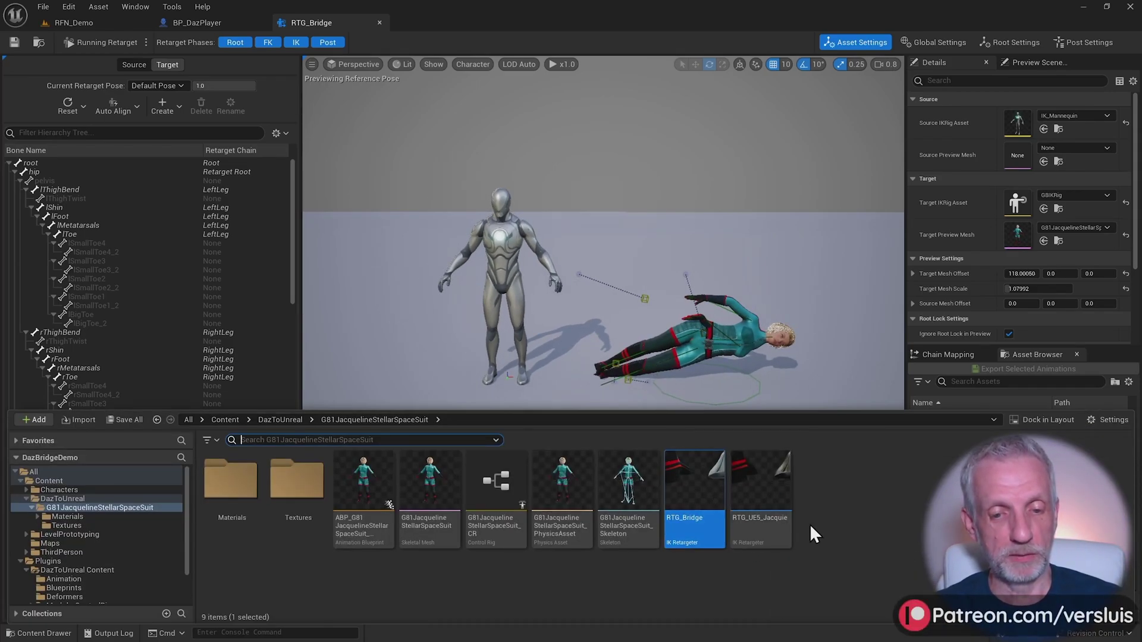
click(769, 493)
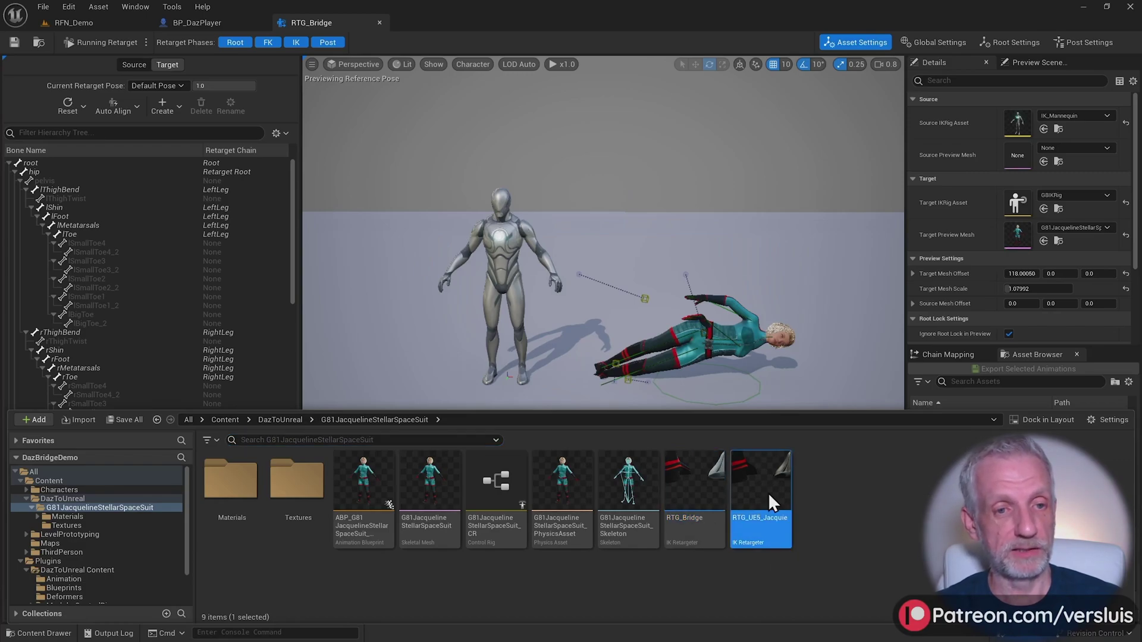
double_click(768, 492)
mouse_move(754, 411)
right_down()
mouse_move(684, 416)
mouse_move(678, 469)
mouse_move(696, 404)
mouse_move(755, 411)
right_up()
scroll(754, 411, down, 3)
scroll(755, 412, down, 1)
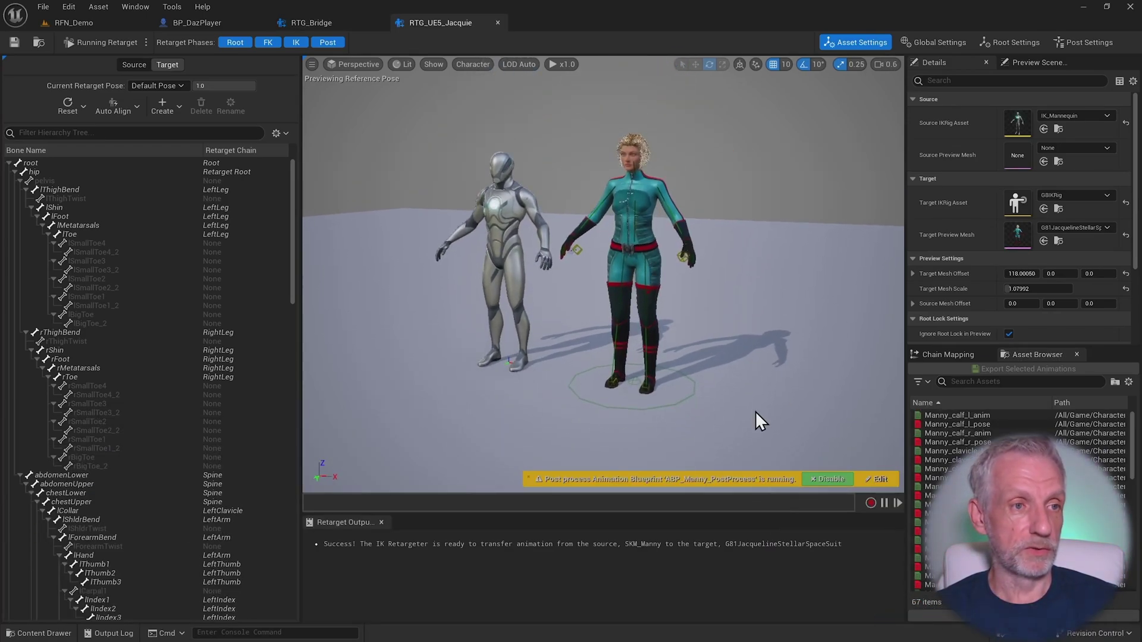
Step: In BP_DazPlayer, select the Daz Mesh component and open its assigned animation blueprint ABP_G81JacquelineStellarSpaceSuit_Skeleton
click(209, 23)
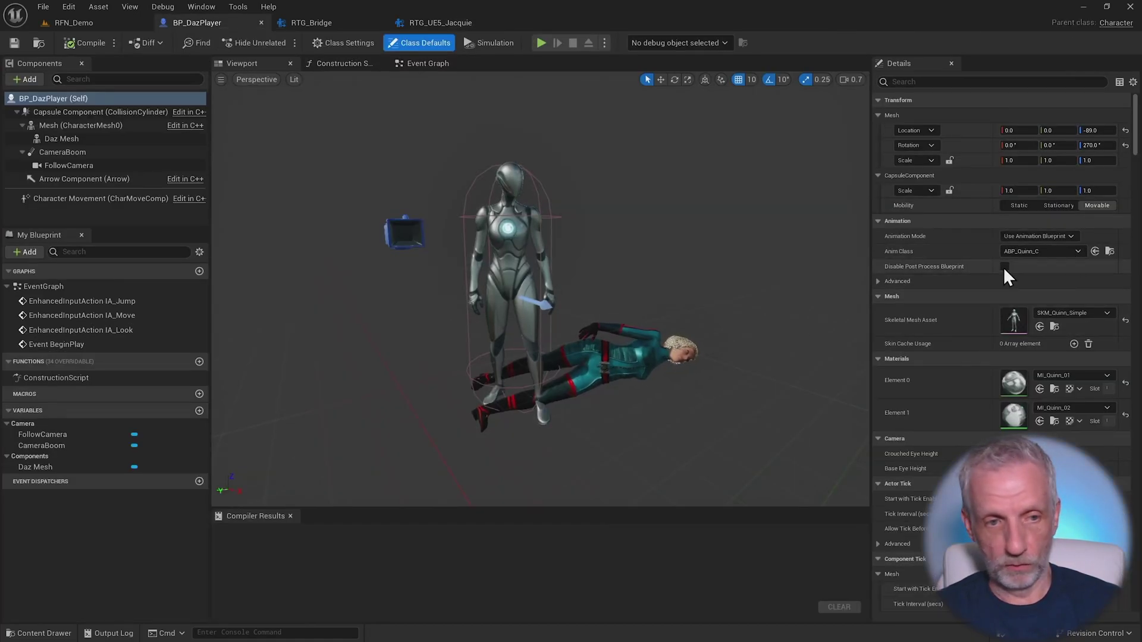
click(89, 140)
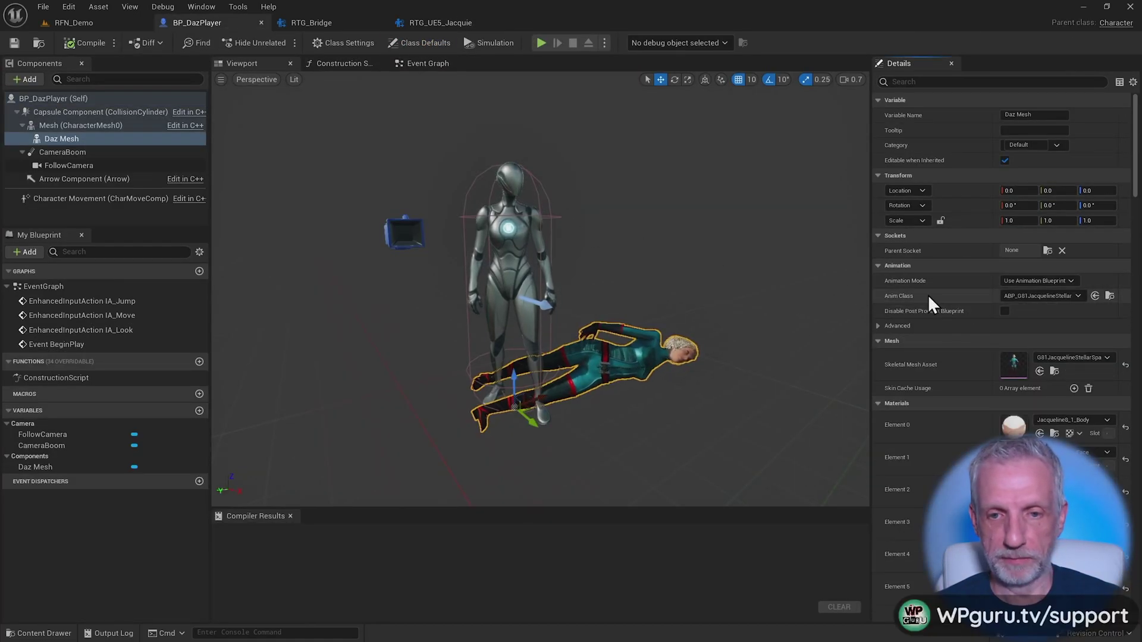
click(1110, 295)
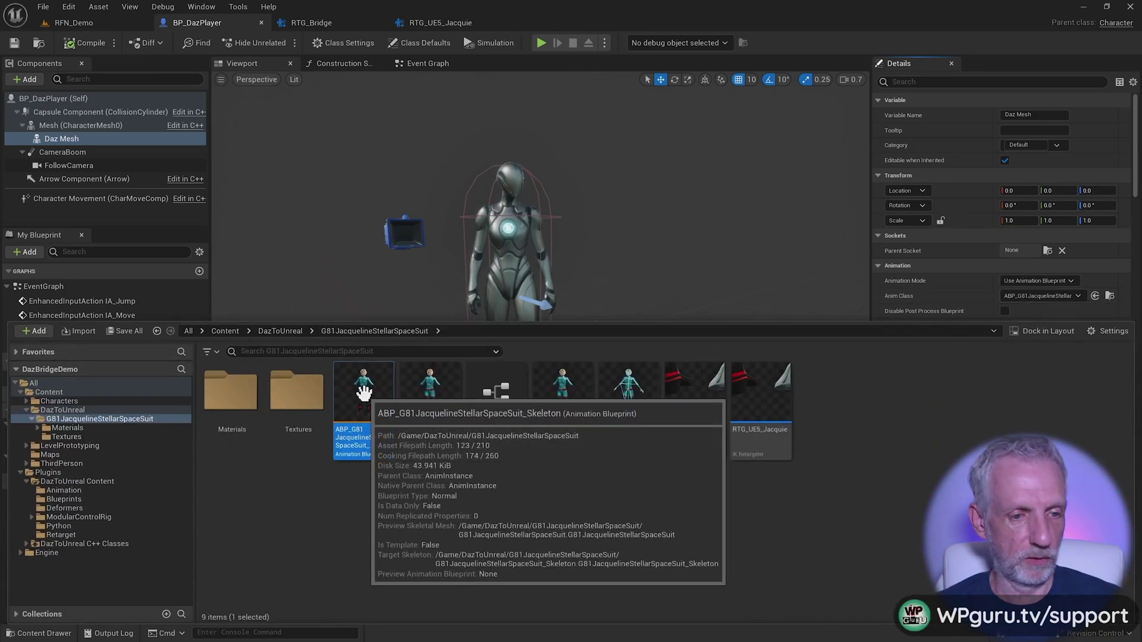
double_click(366, 398)
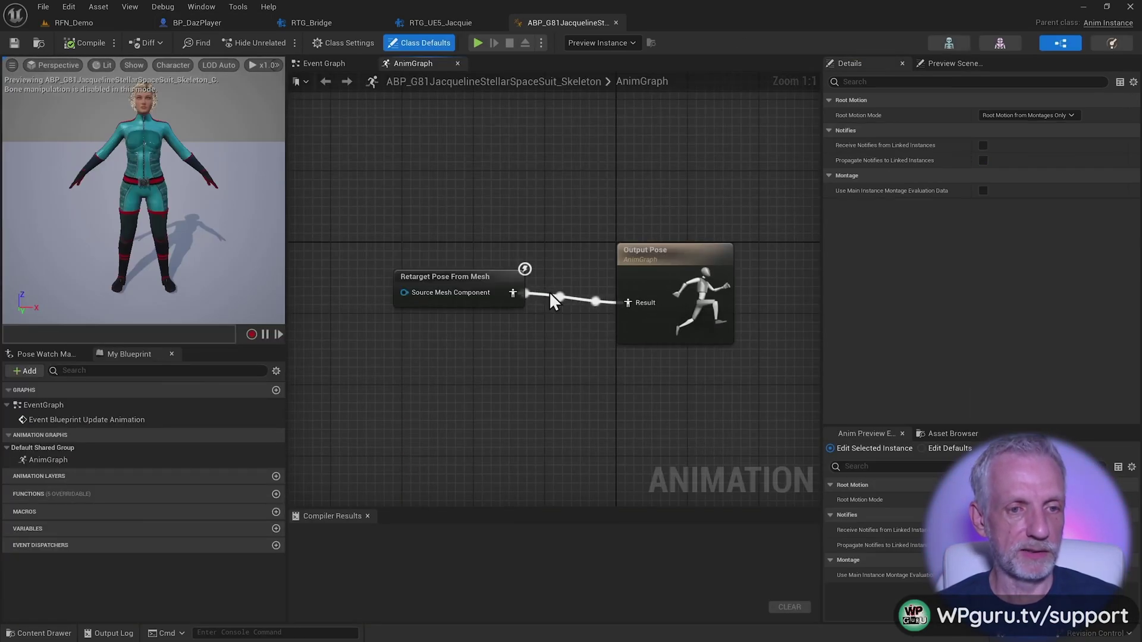
Step: Set the Retarget Pose From Mesh node's IKRetargeter Asset to RTG_UE5_Jacquie and compile the animation blueprint
click(443, 280)
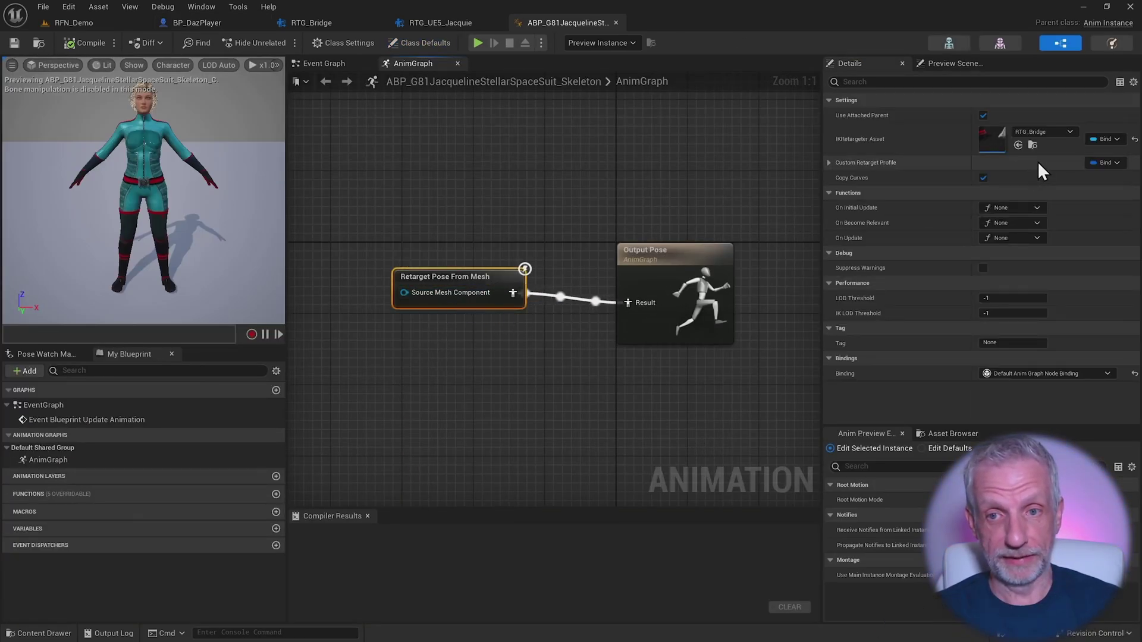
click(1065, 131)
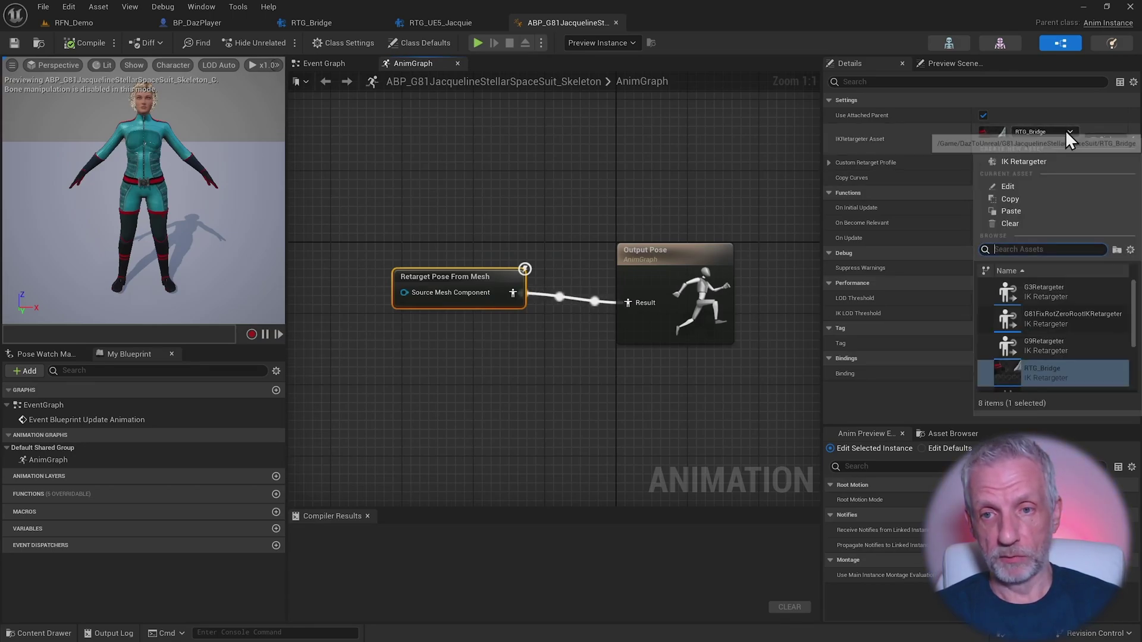
scroll(1103, 338, down, 1)
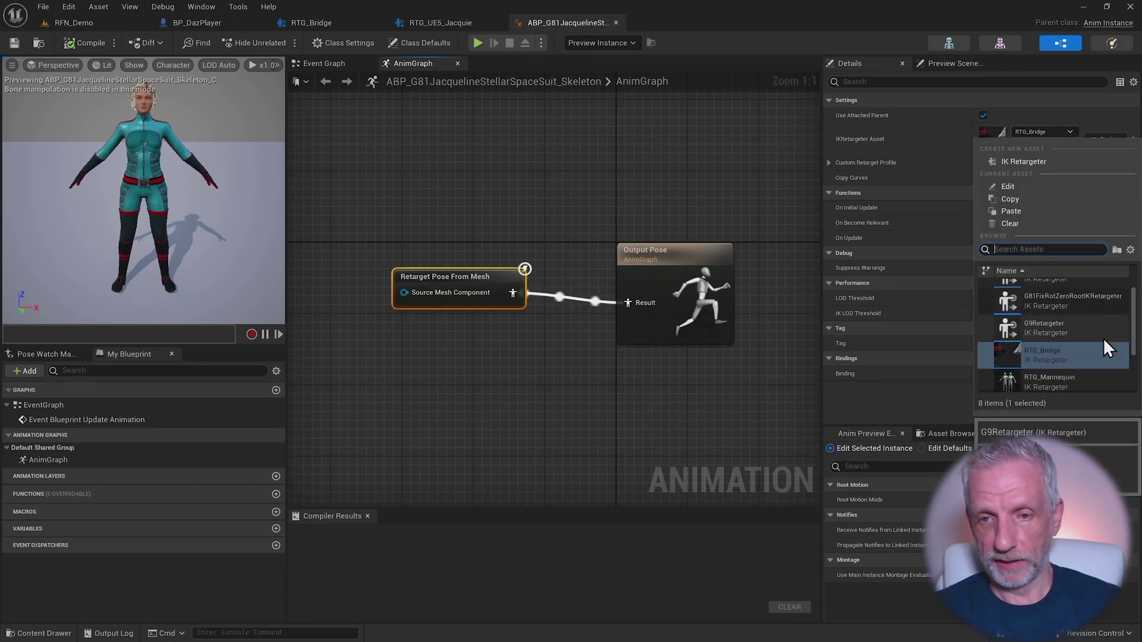
text(ja)
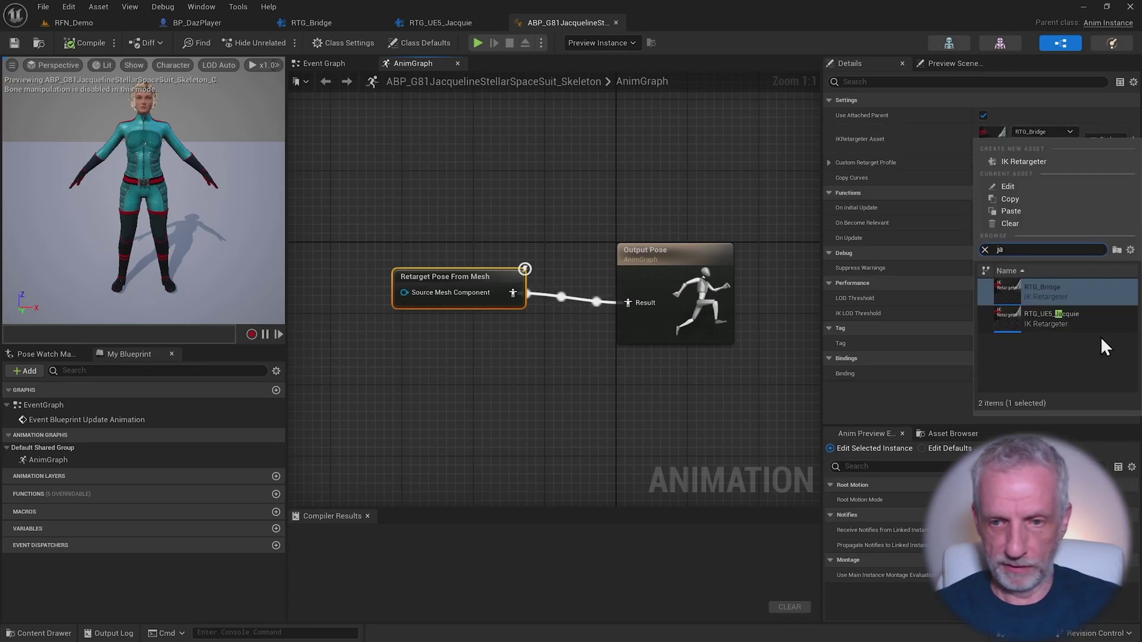
click(1066, 316)
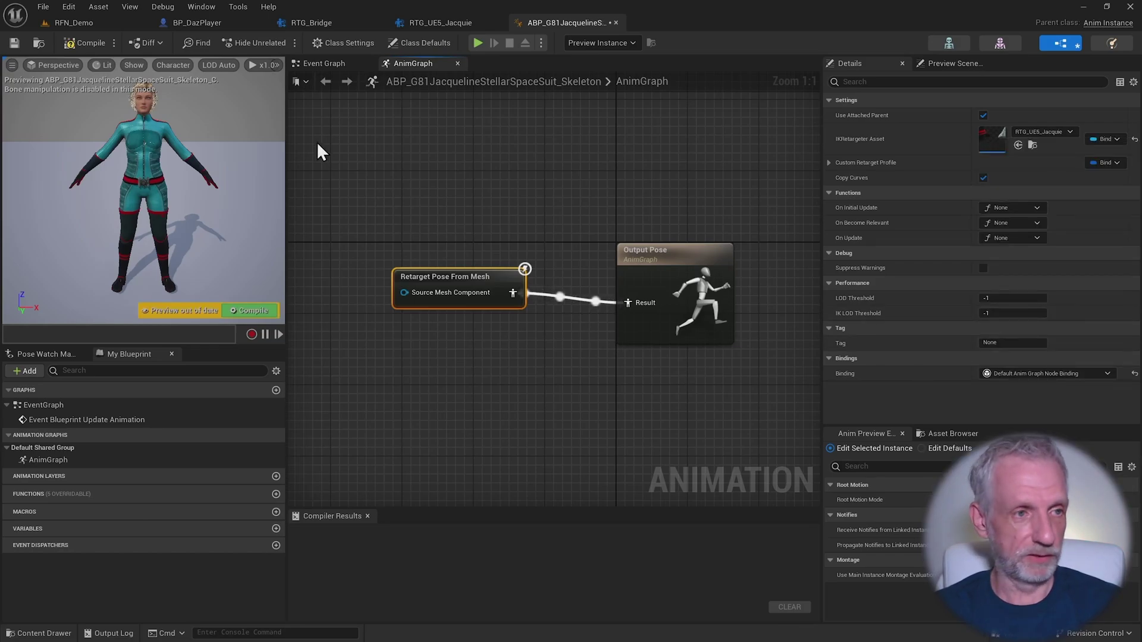
click(80, 40)
Step: Return to BP_DazPlayer and examine the Daz Mesh pose against the base mannequin in the viewport
click(195, 24)
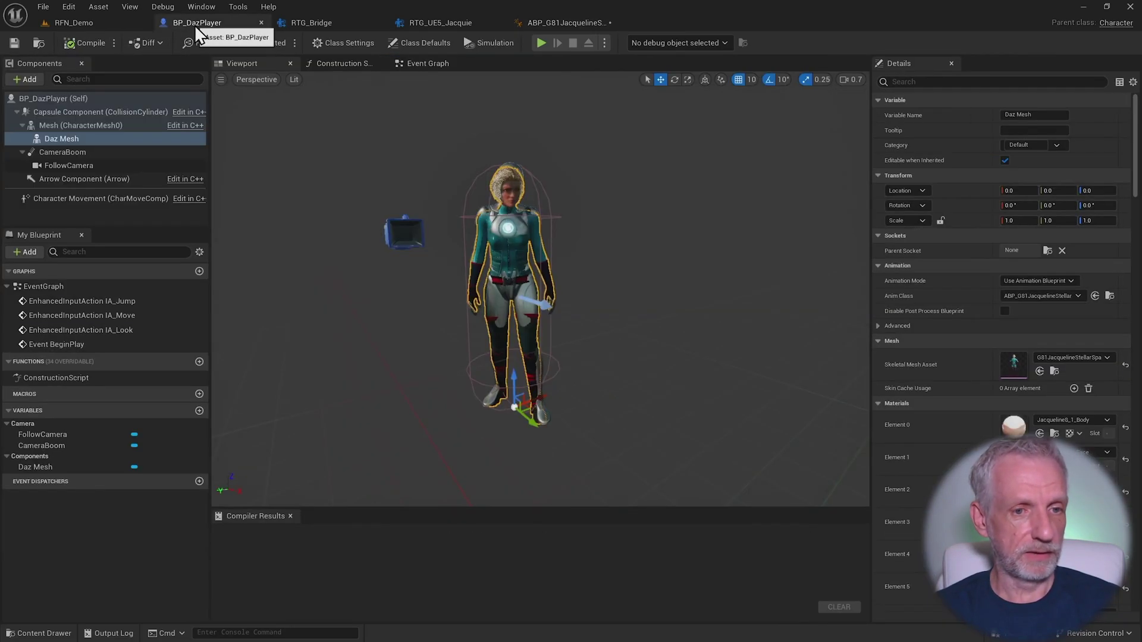
right_drag(540, 289, 579, 283)
scroll(595, 261, down, 1)
right_drag(527, 329, 526, 330)
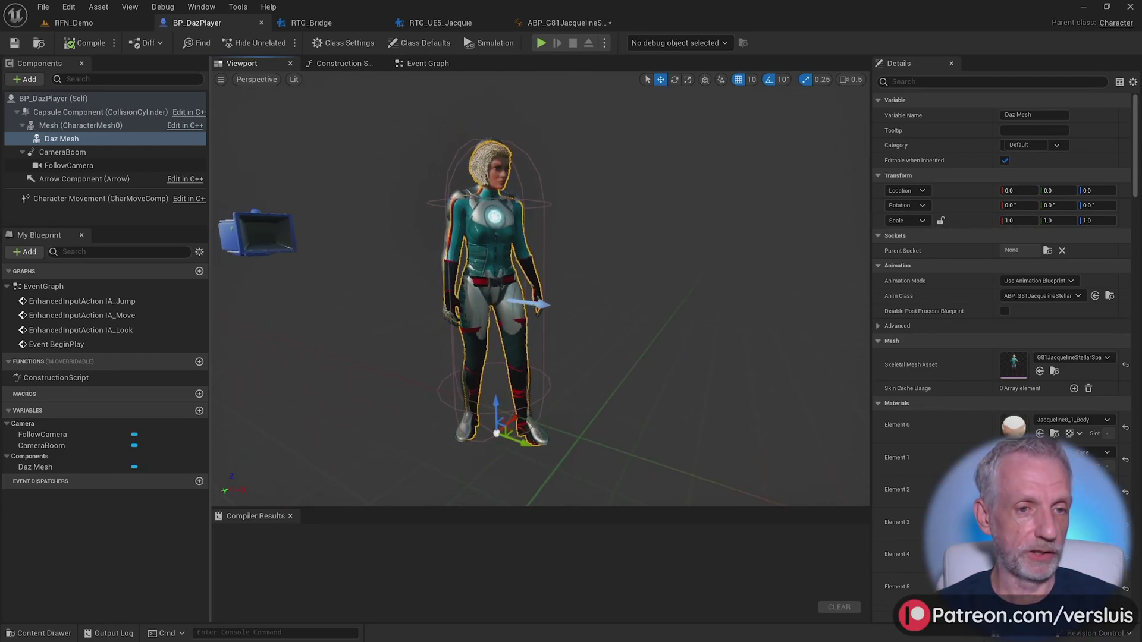
Step: In RTG_Bridge, enter retarget pose editing and auto-align all bones of the target character
click(341, 25)
mouse_move(603, 274)
right_down()
mouse_move(630, 273)
mouse_move(620, 271)
right_up()
right_drag(570, 329, 570, 324)
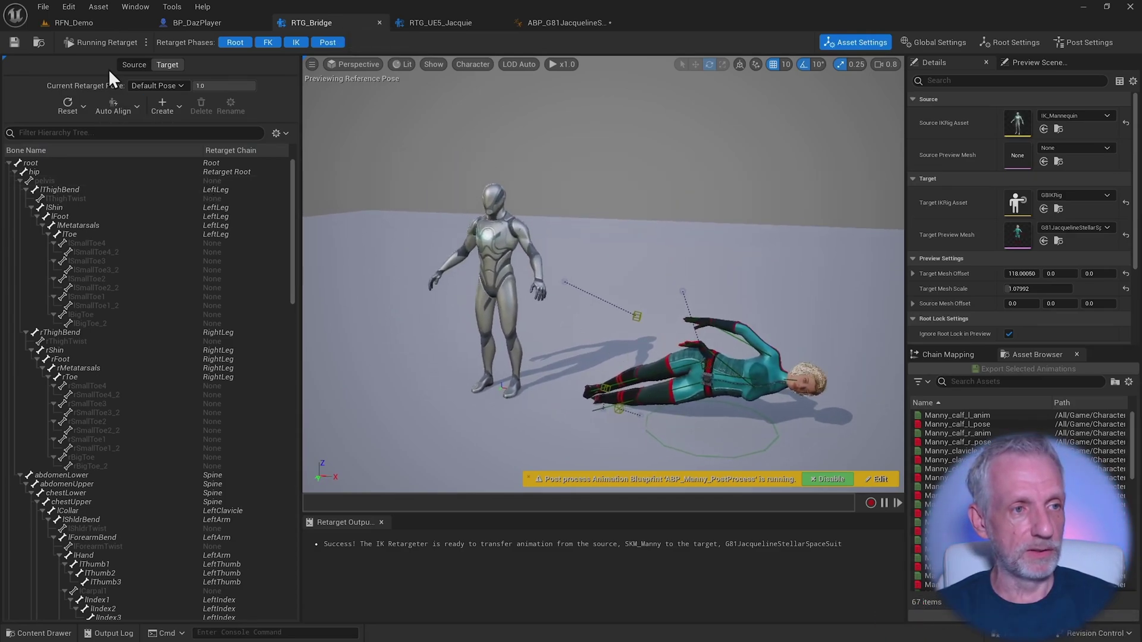
click(115, 45)
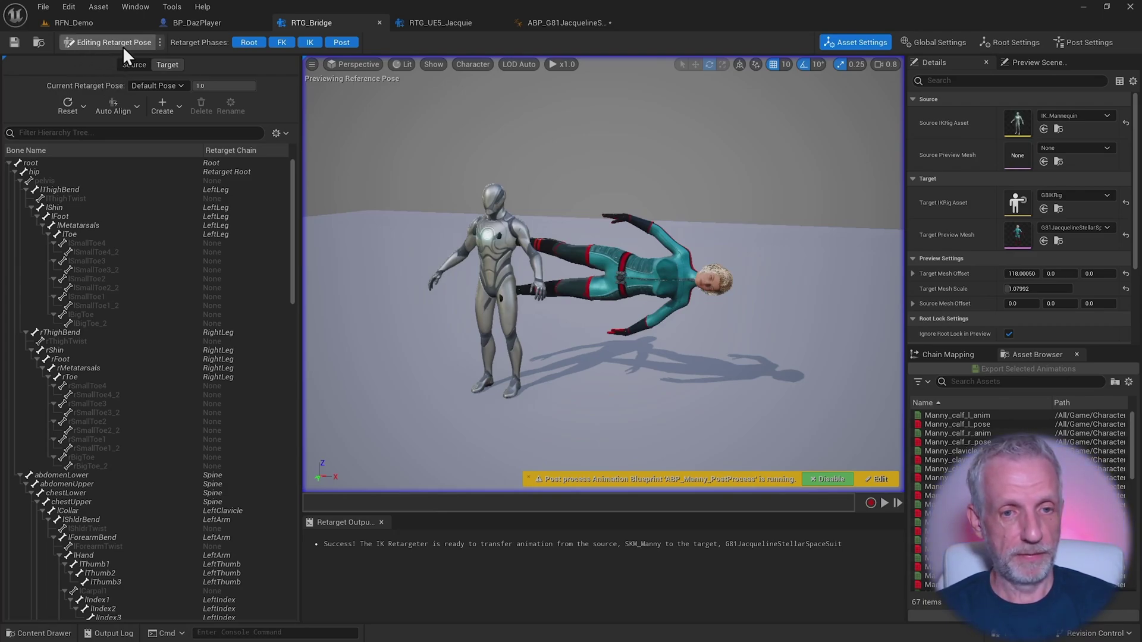
click(138, 106)
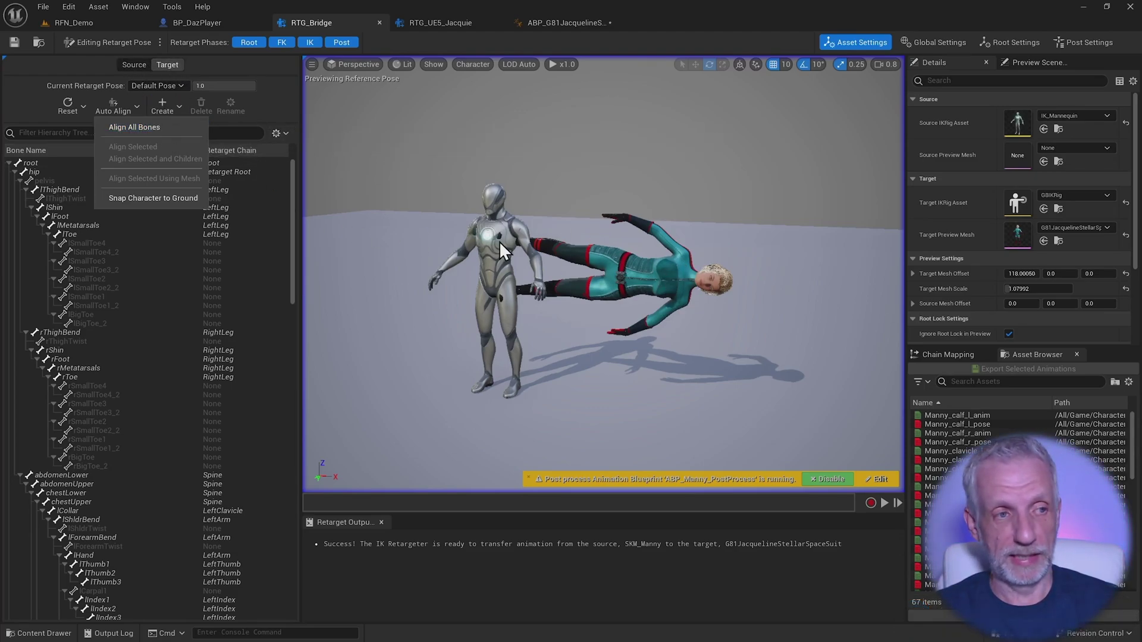
click(147, 127)
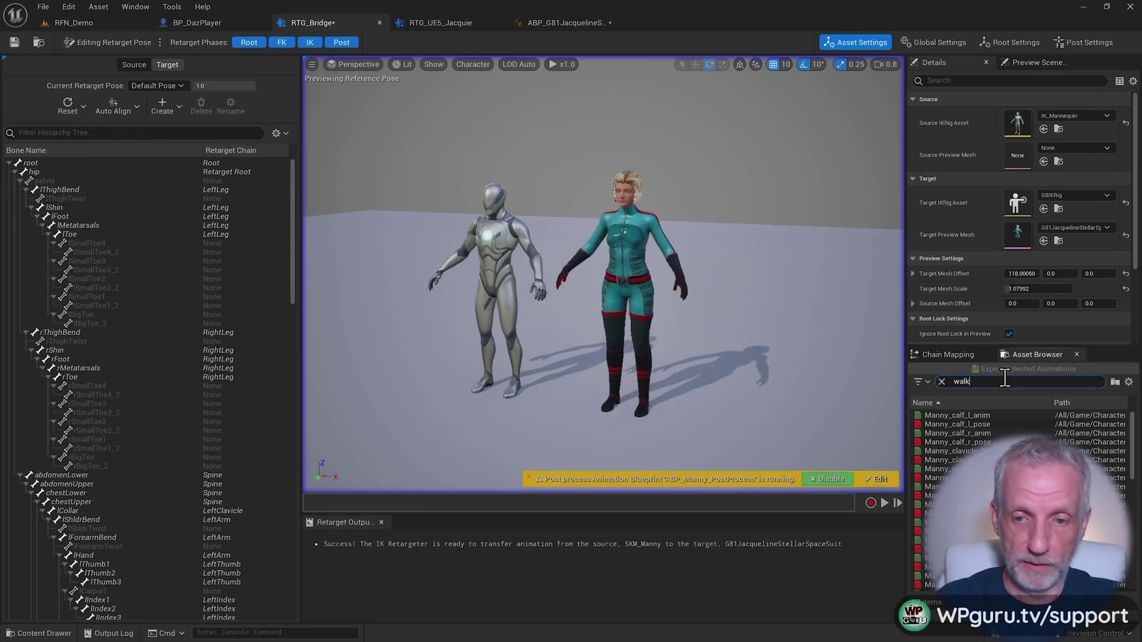
Step: Preview the MM_Walk_InPlace animation on both characters in RTG_Bridge and save the retargeter
click(1026, 433)
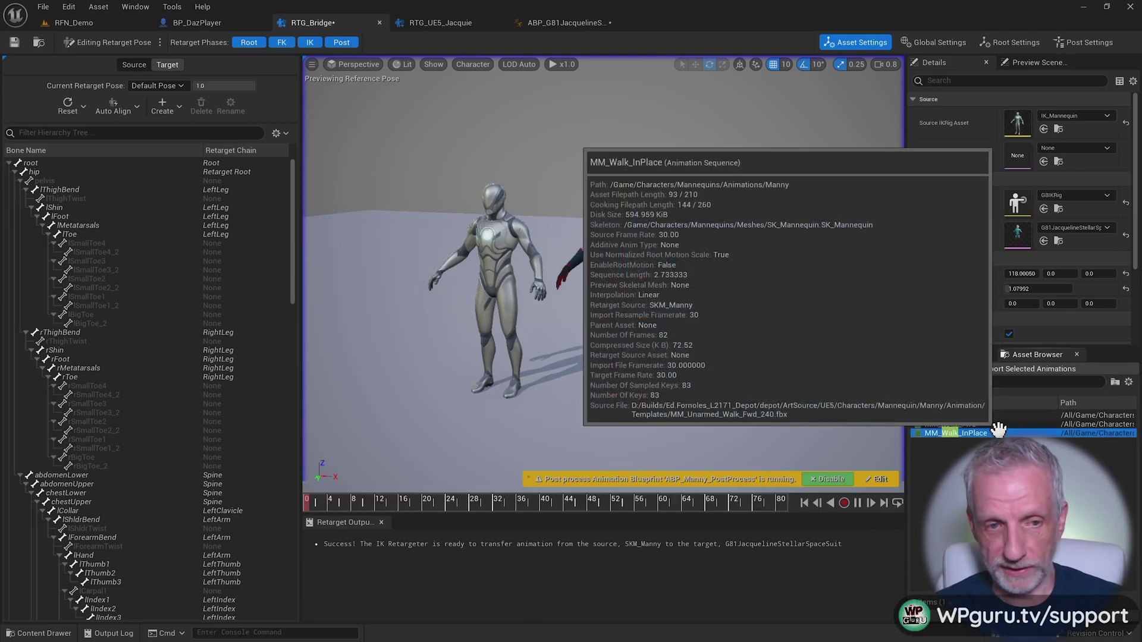
right_drag(603, 274, 553, 268)
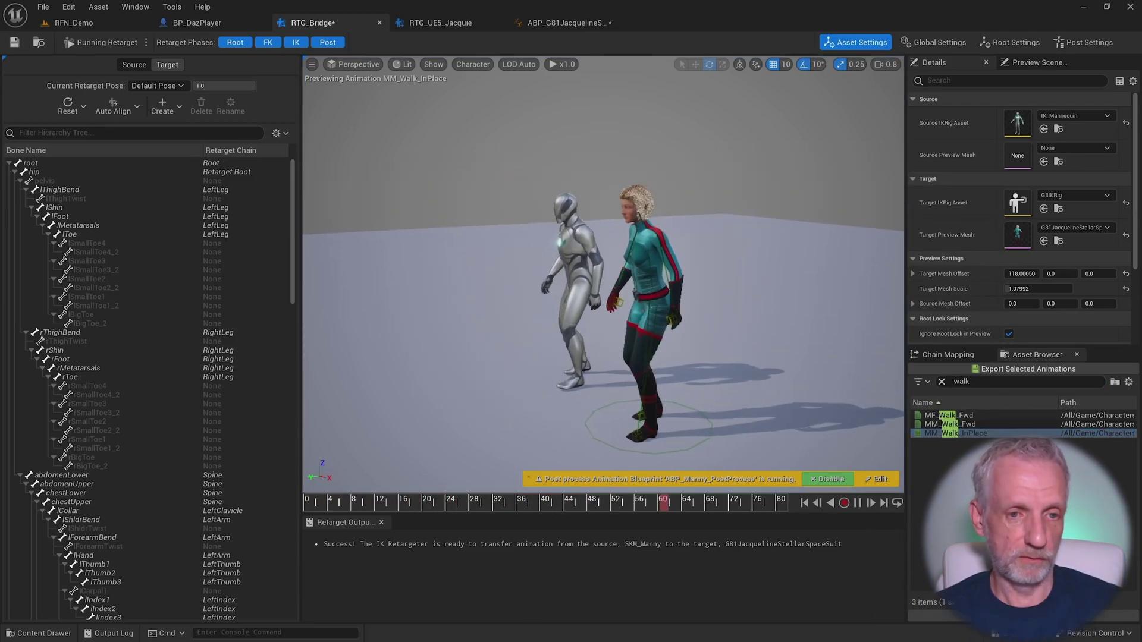
right_drag(752, 352, 763, 364)
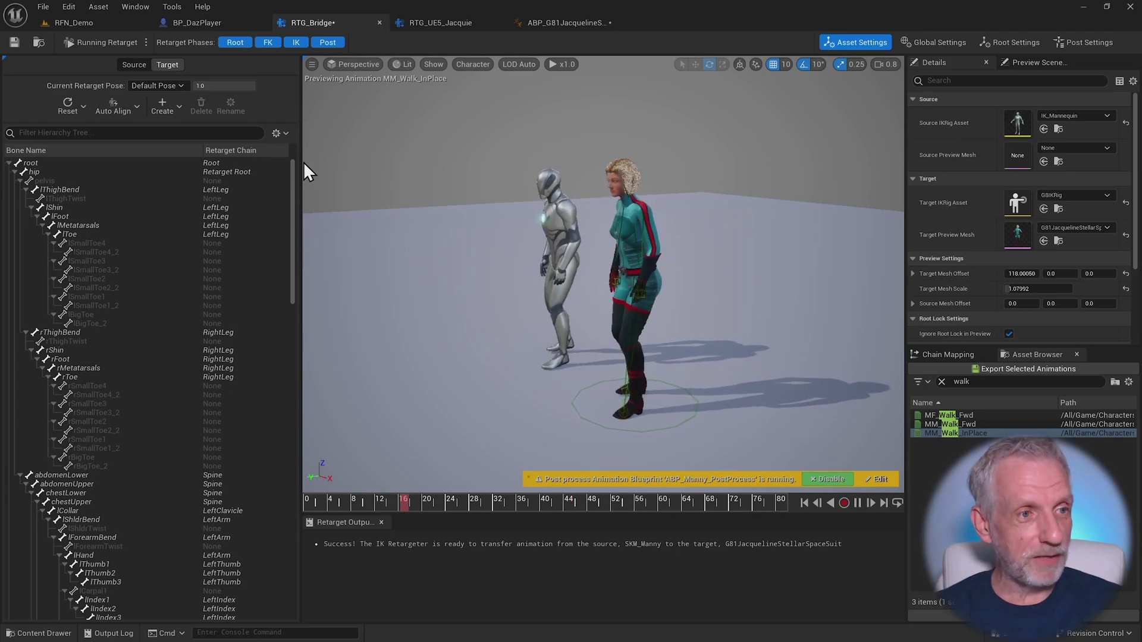
click(13, 42)
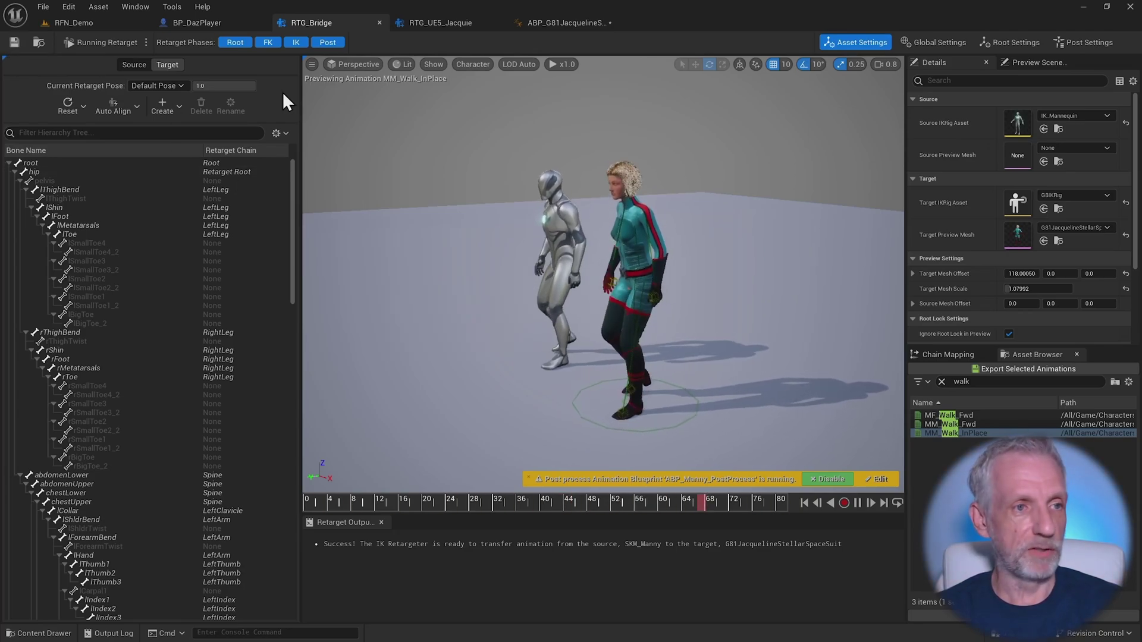
Step: In the G81Jacqueline animation blueprint, set the Retarget Pose From Mesh node's IKRetargeter Asset to RTG_Bridge and compile
click(550, 25)
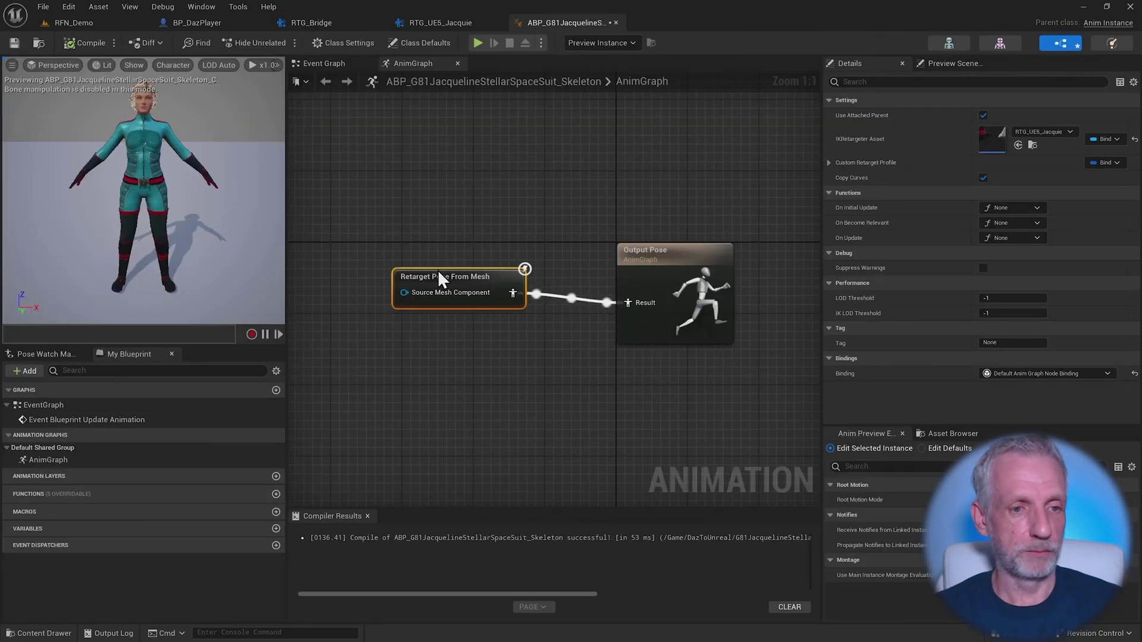
click(1058, 131)
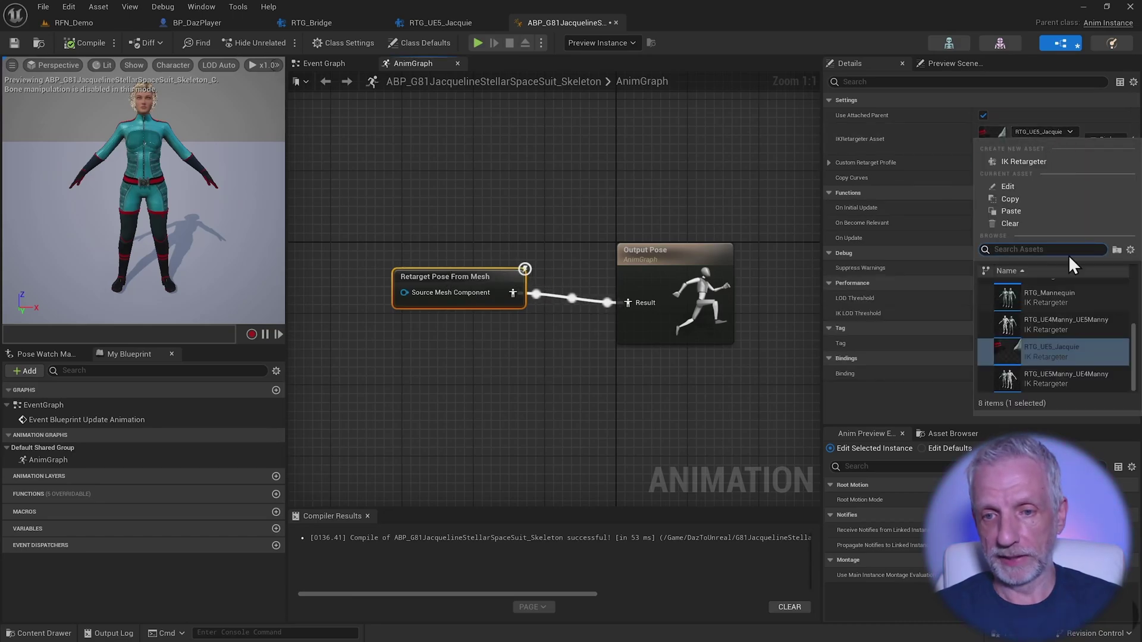
text(br)
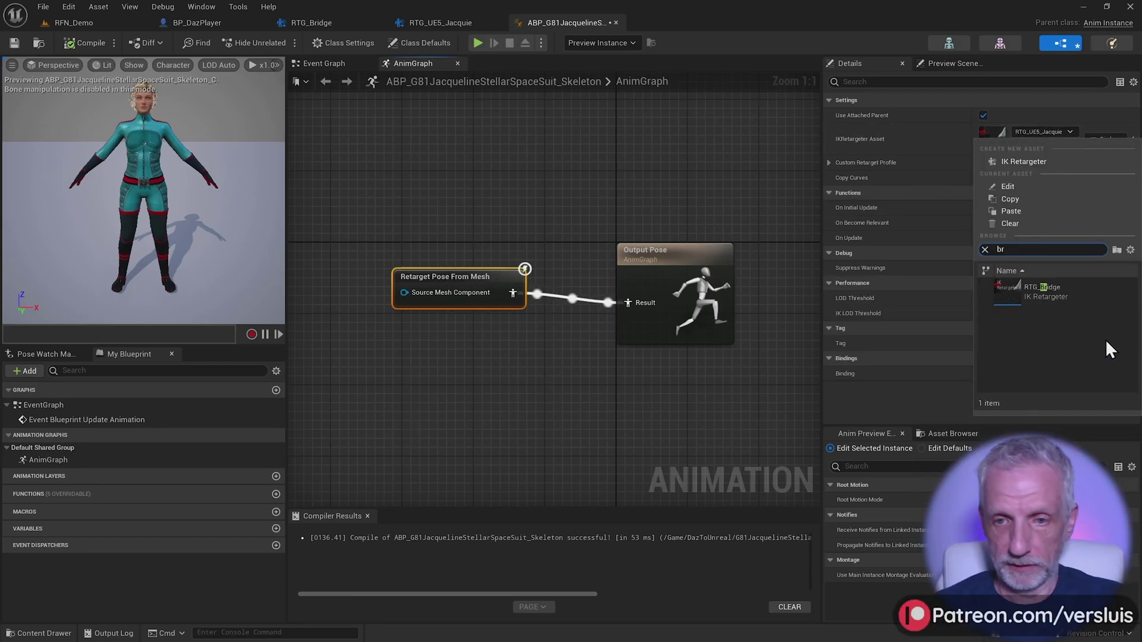
click(1076, 294)
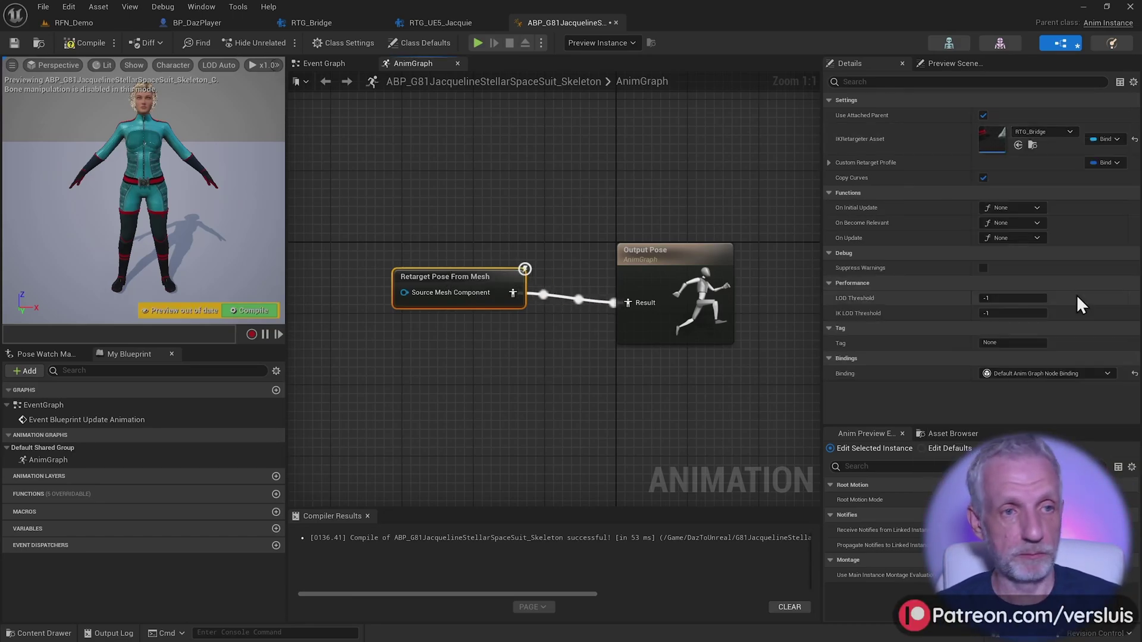
click(89, 43)
Step: In BP_DazPlayer, turn off Visible for the base Mesh (CharacterMesh0) component
click(196, 23)
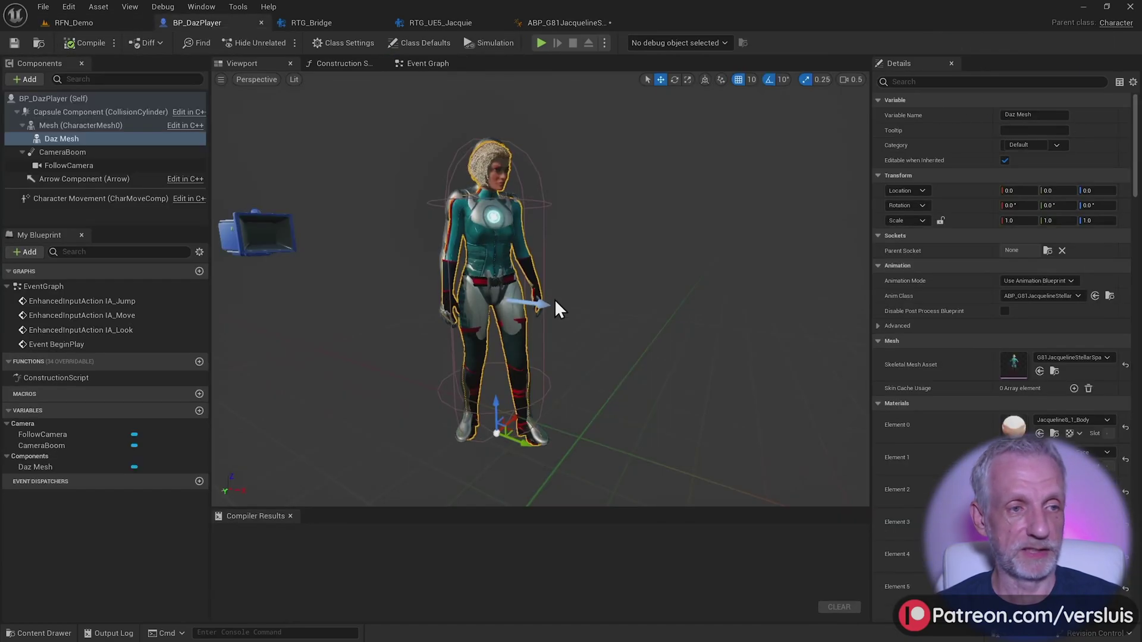
click(94, 125)
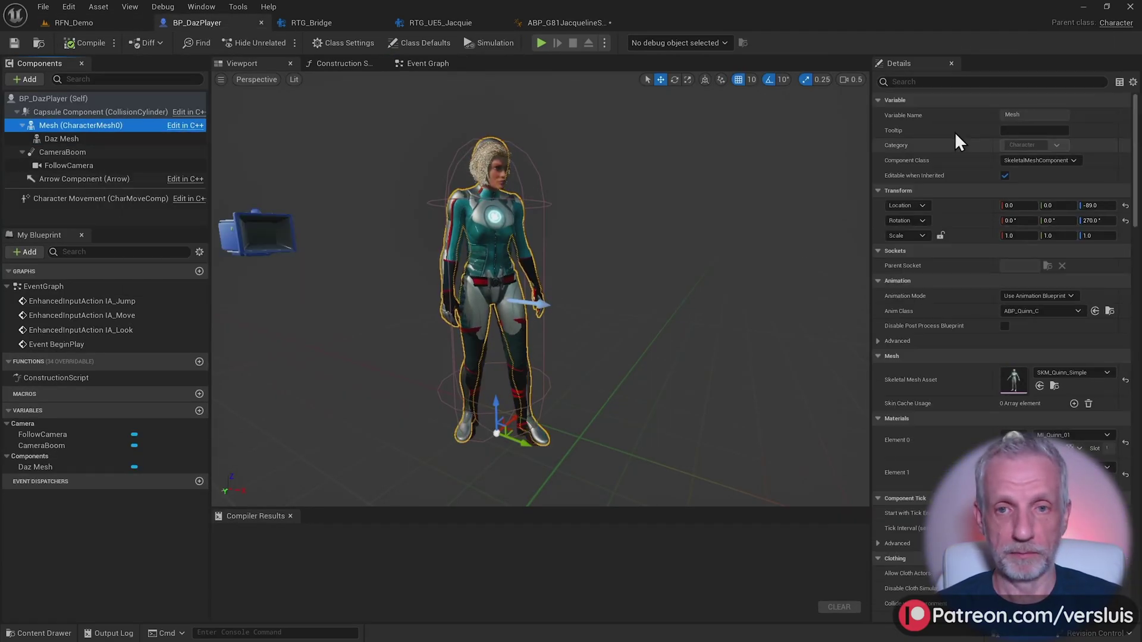
click(985, 82)
text(vis)
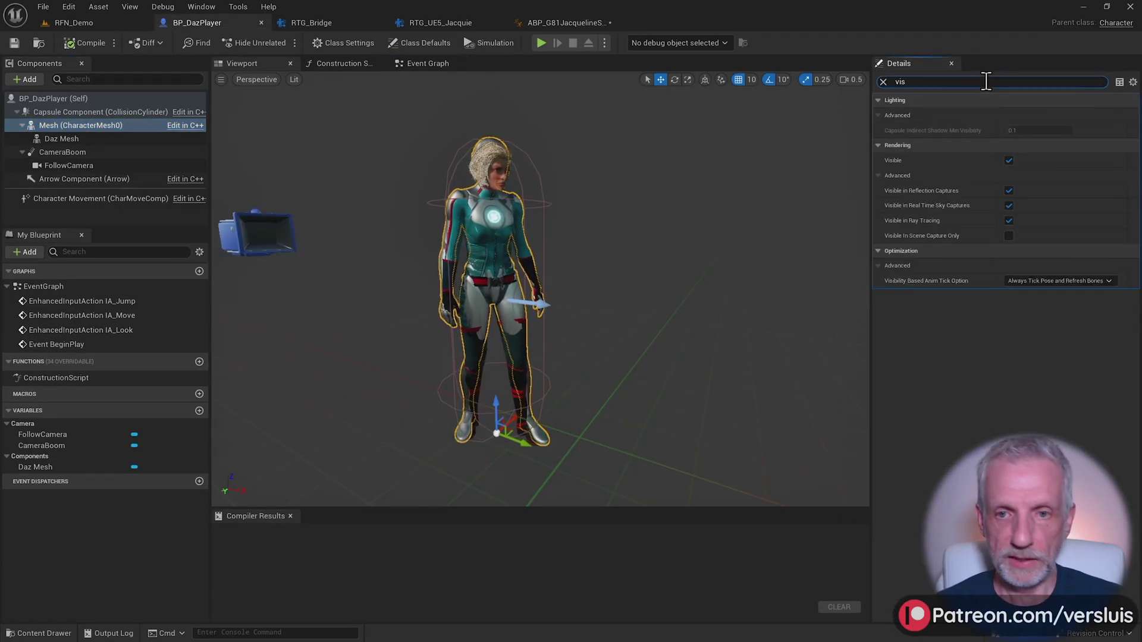
click(1008, 160)
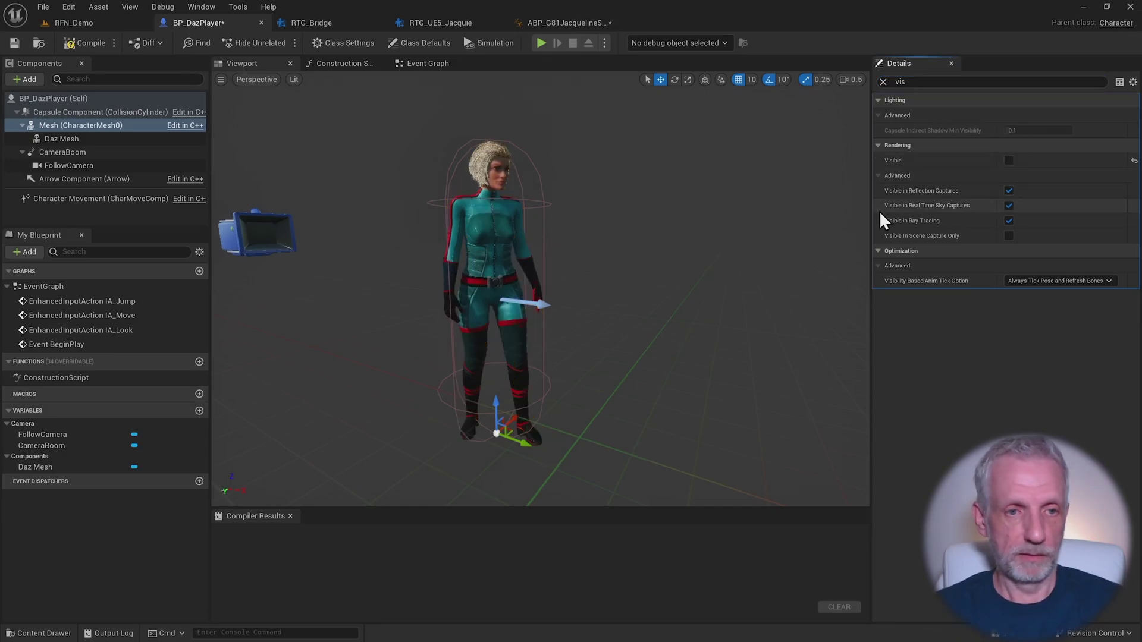
Step: Play the RFN_Demo level in the editor and run the Daz character around in all directions to test the retargeted animation
click(88, 24)
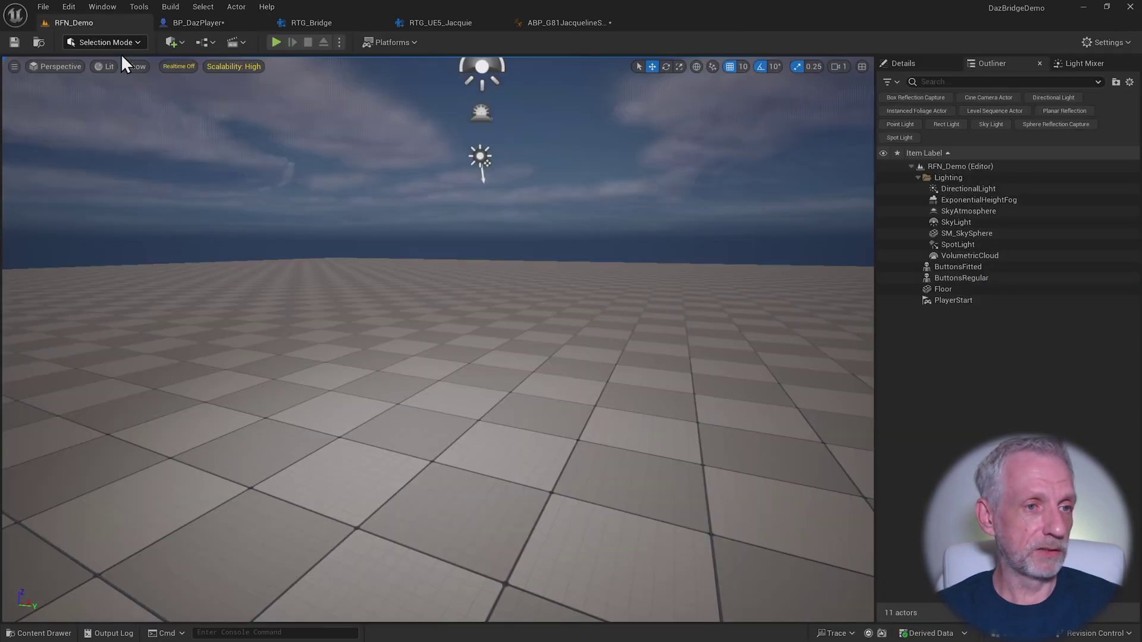
click(277, 42)
key(w)
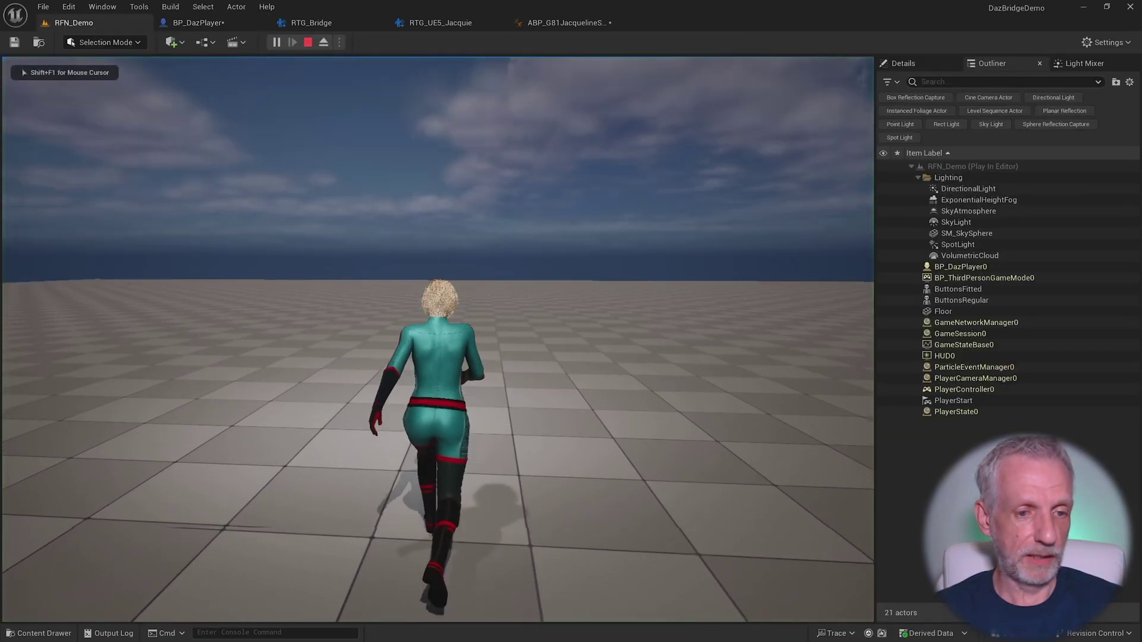
key(d)
key(s)
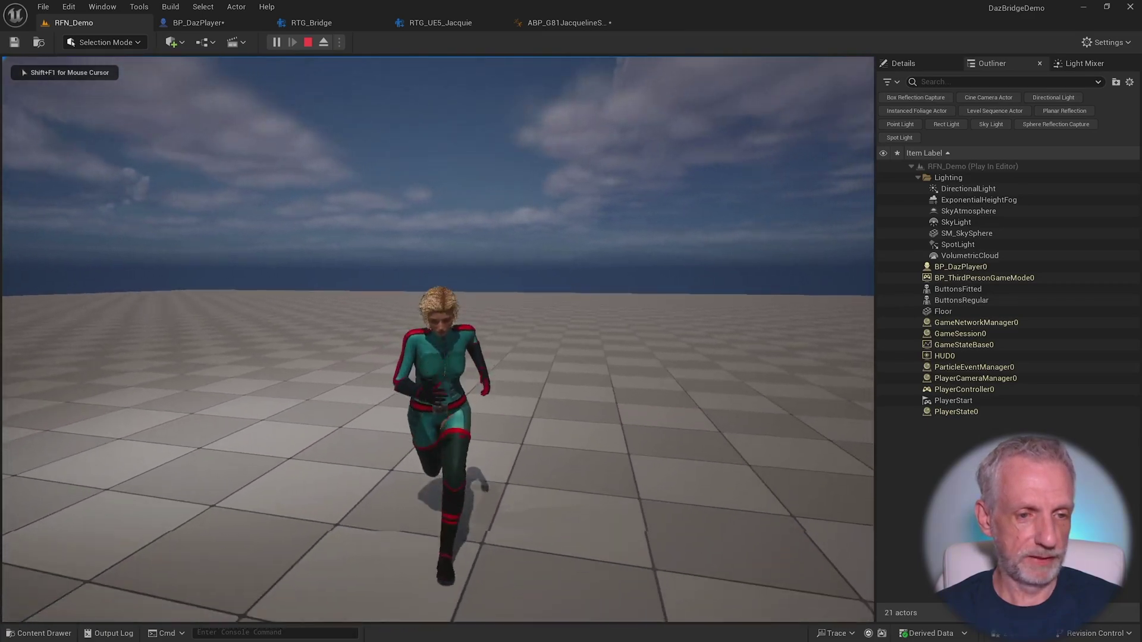
key(a)
key(w)
key(d)
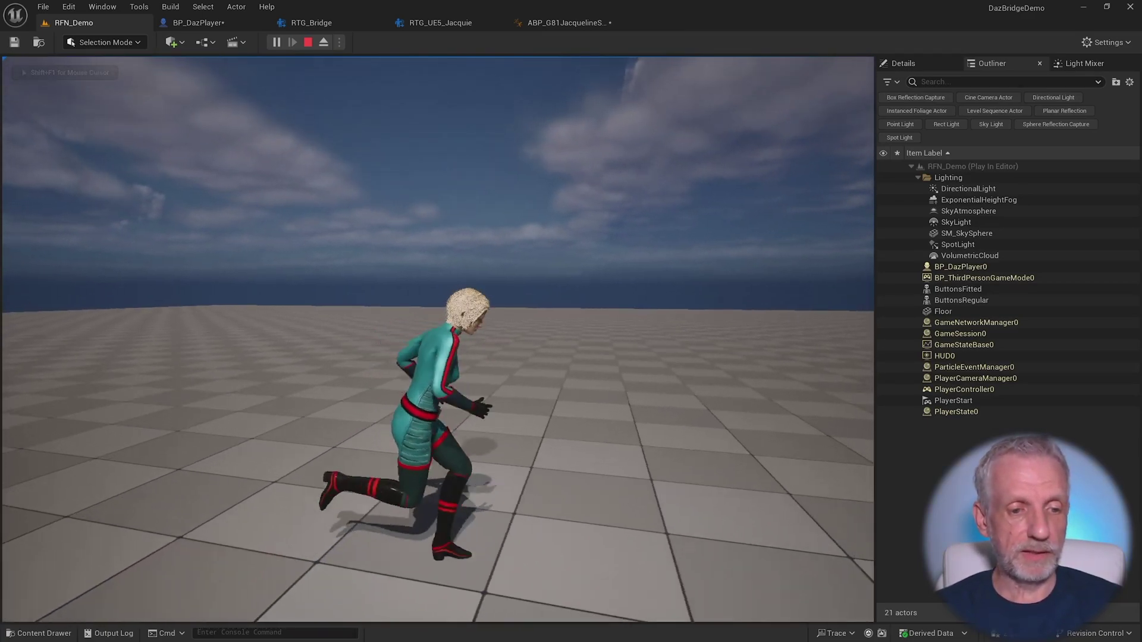
key(w)
key(a)
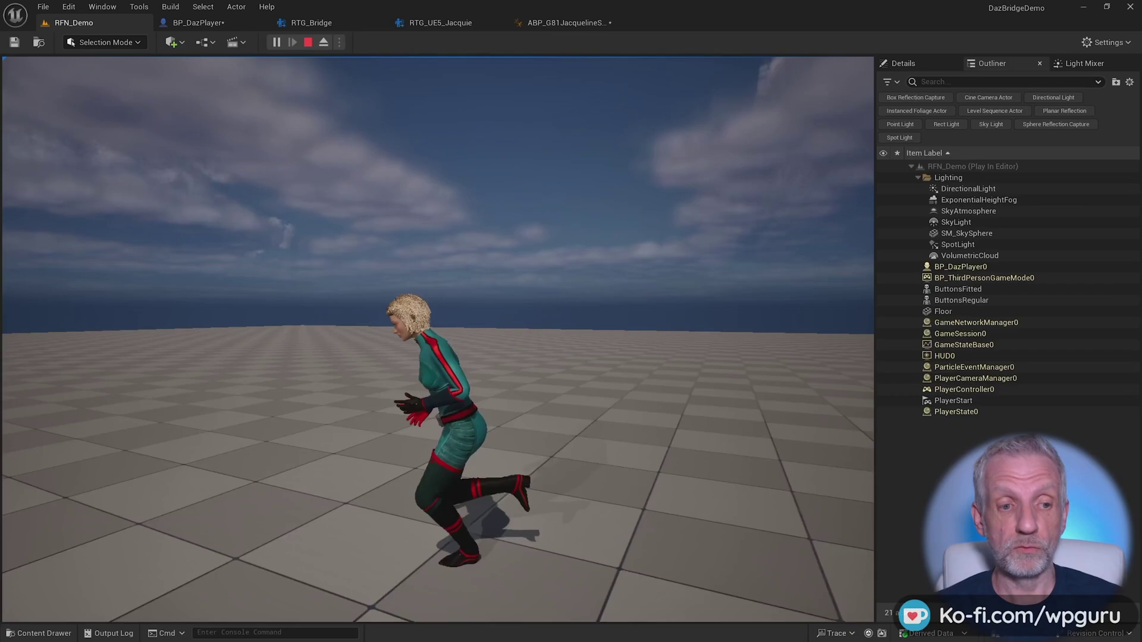
key(s)
key(d)
key(w)
key(a)
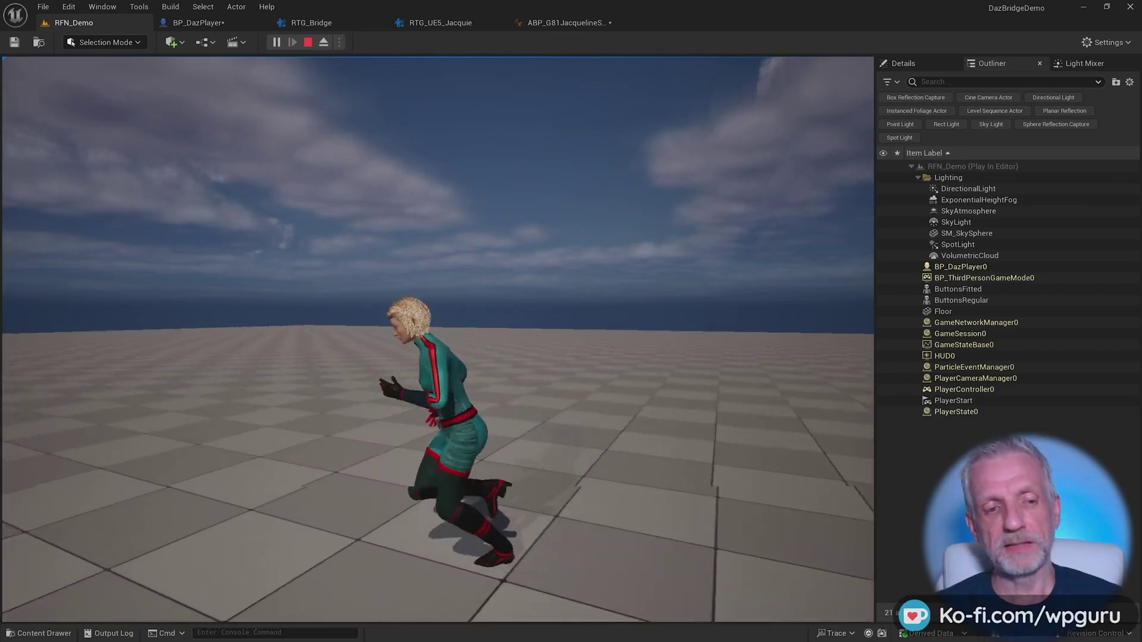
key(s)
key(d)
key(w)
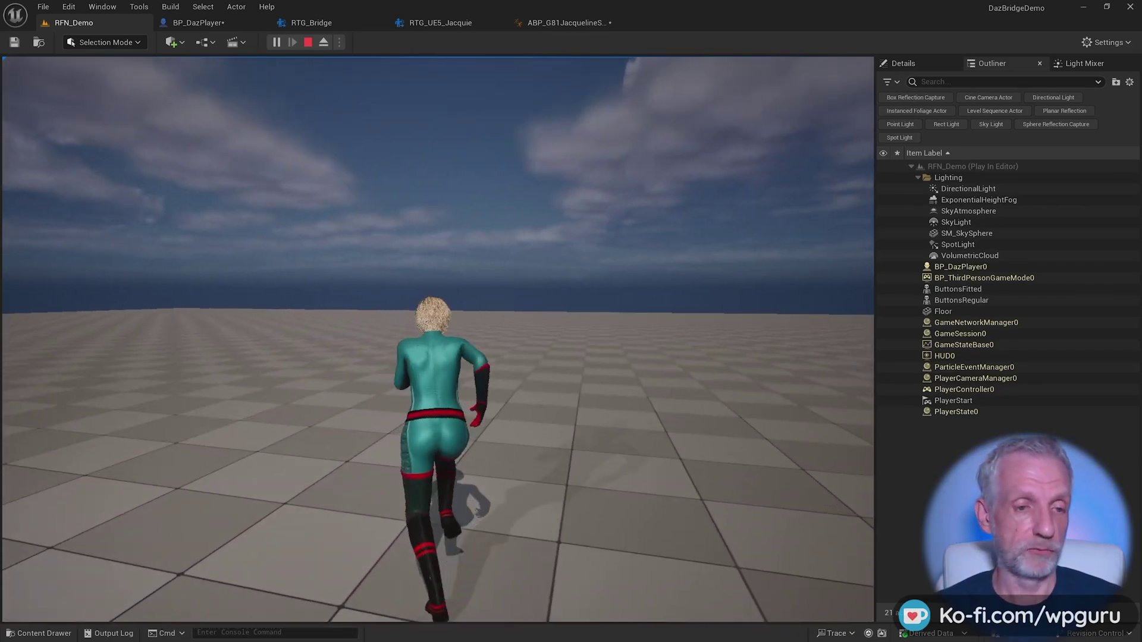
key(a)
key(s)
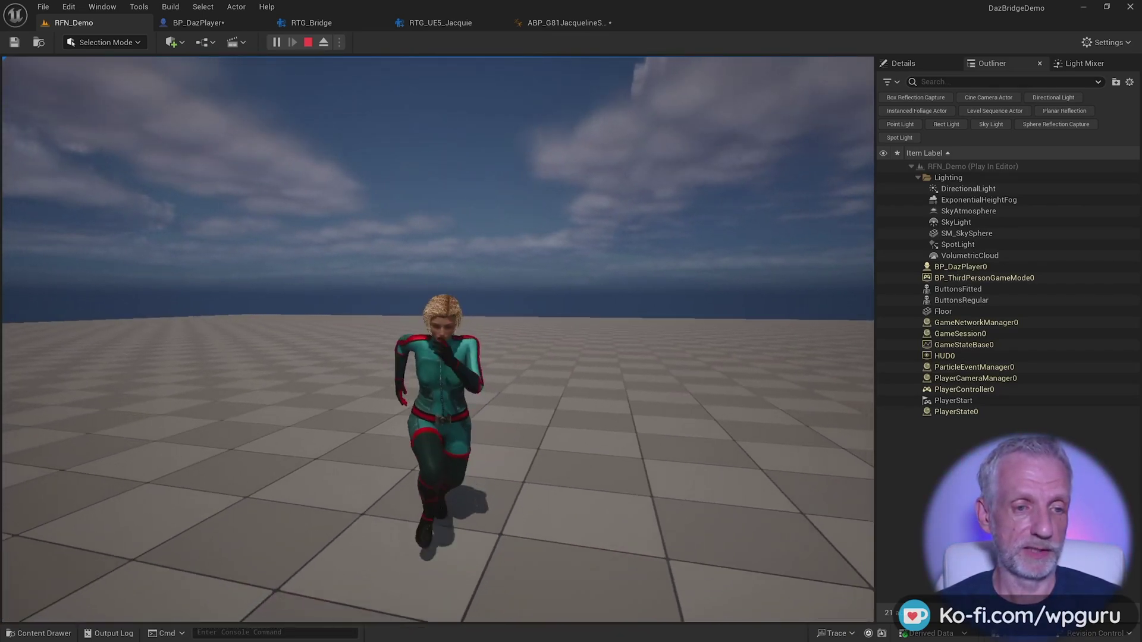
Step: Run the Daz character through further direction changes to check the retargeted motion and end the play session
key(d)
key(s)
key(d)
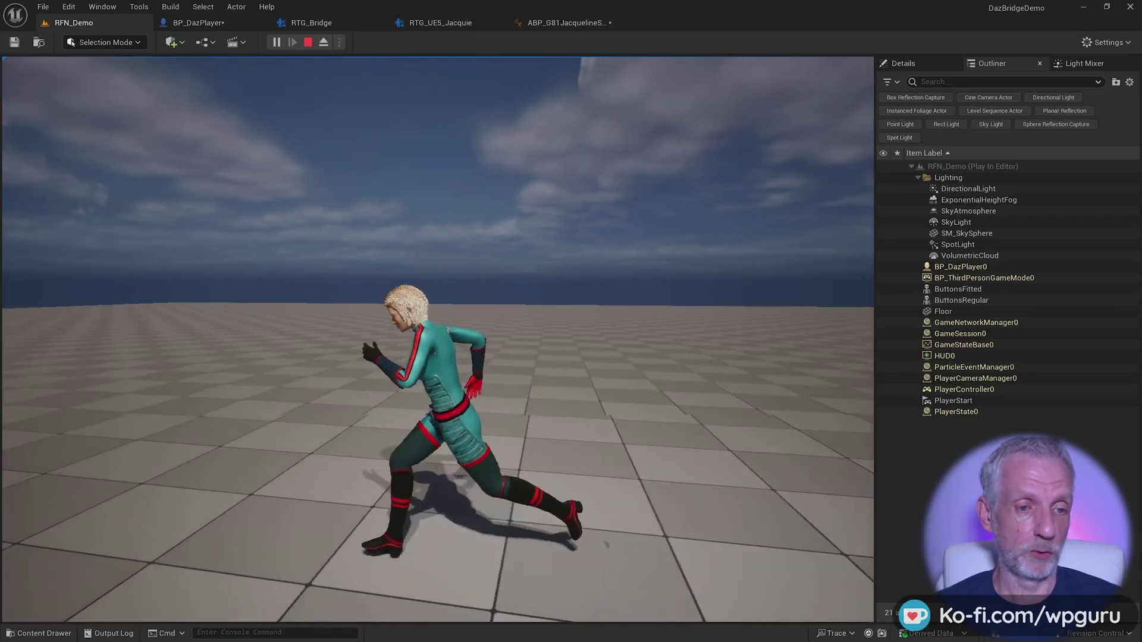
key(w)
key(d)
key(s)
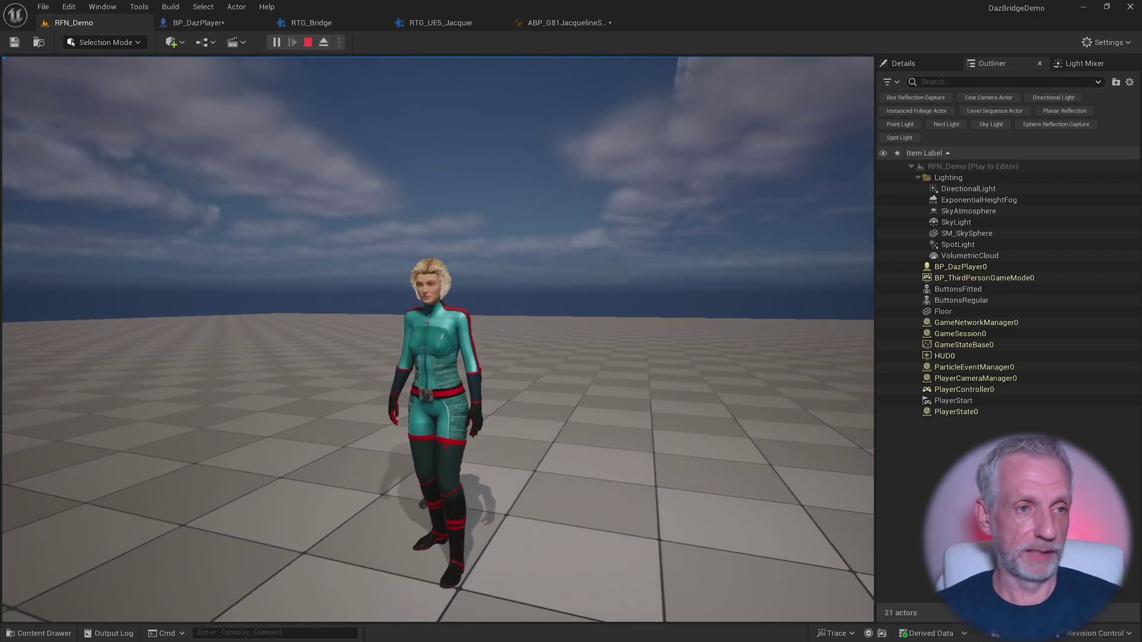
key(Escape)
Step: Locate the G81FixRotZeroRootIKRetargeter asset in the Retarget folder of the DazToUnreal plugin content
key(ctrl+space)
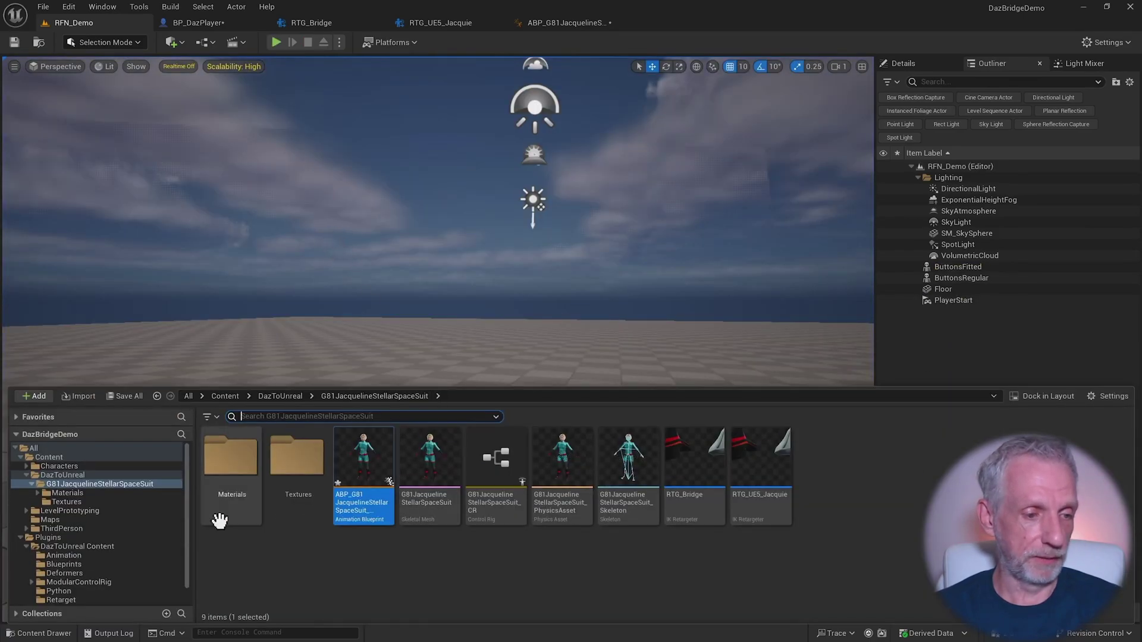
scroll(156, 520, down, 1)
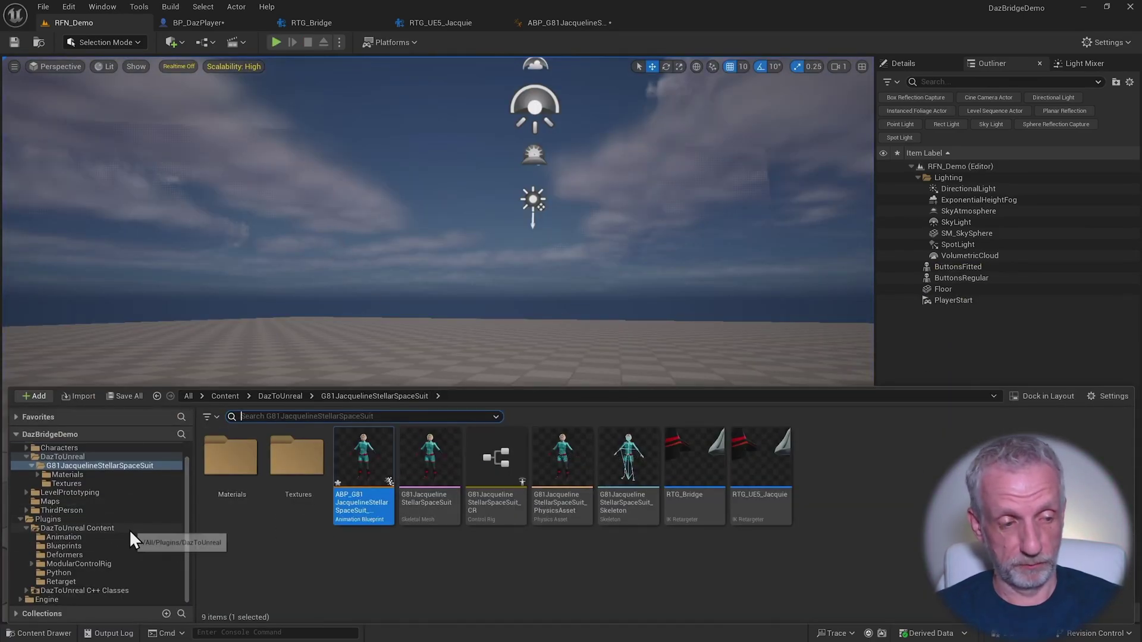
click(106, 581)
click(438, 457)
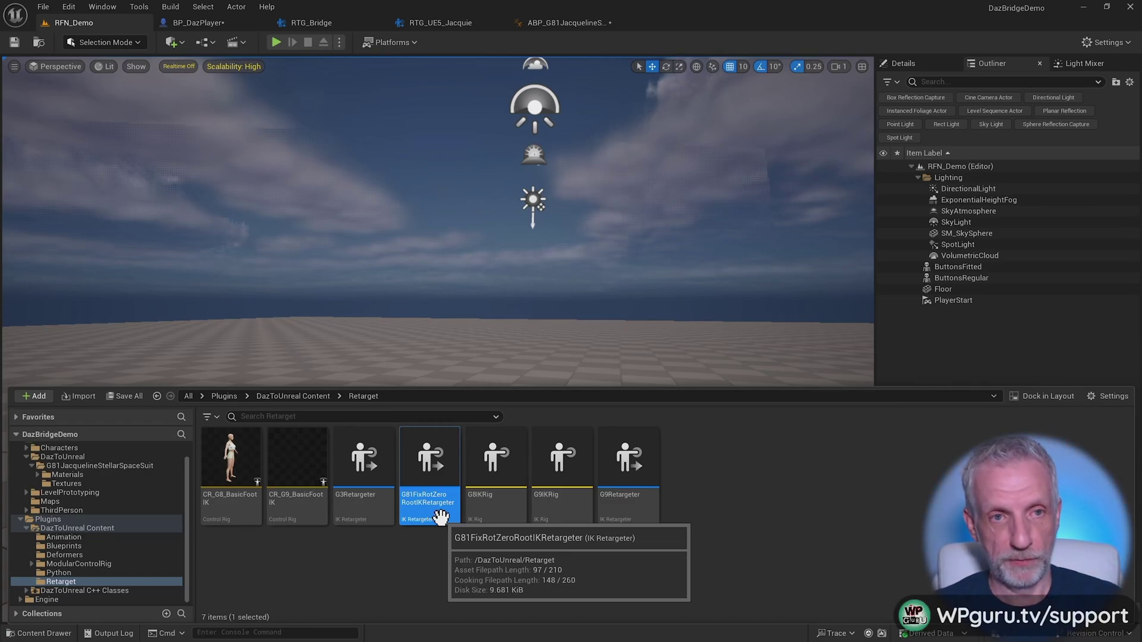
Step: Create an IK retargeter from the G81JacquelineStellarSpaceSuit skeletal mesh with SKM_Quinn_Simple as the source mesh
click(113, 466)
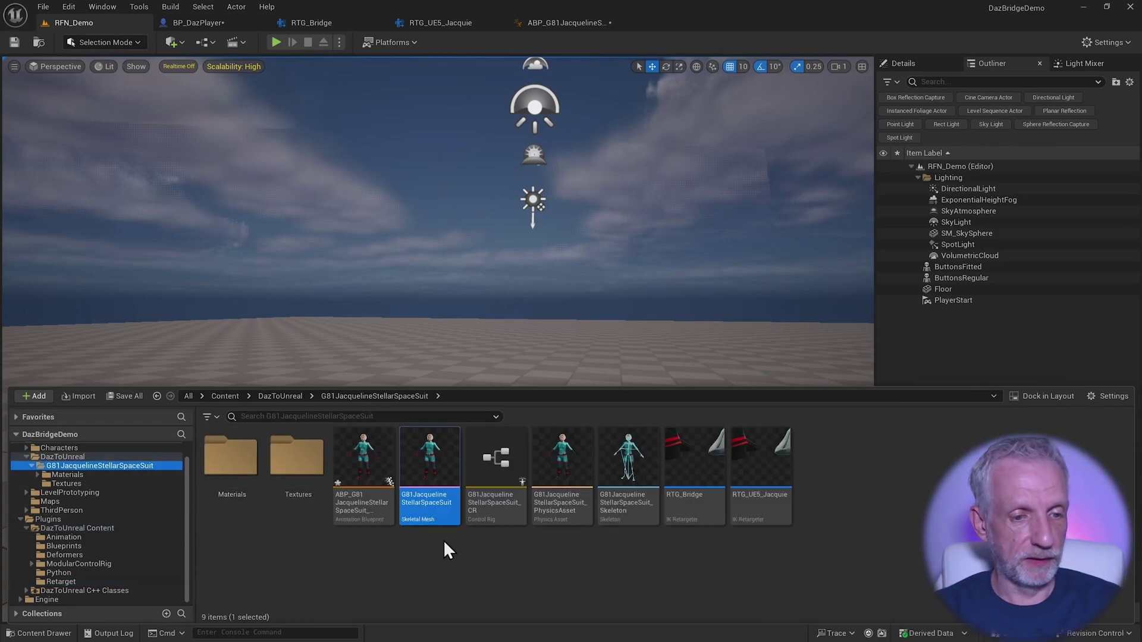
click(420, 468)
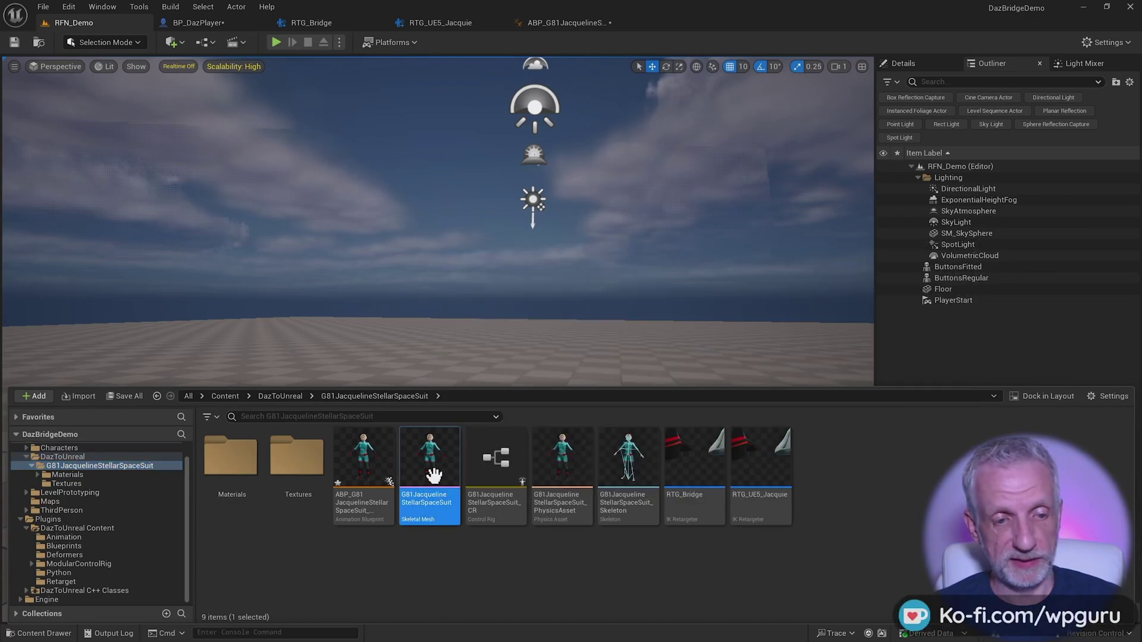
right_click(448, 461)
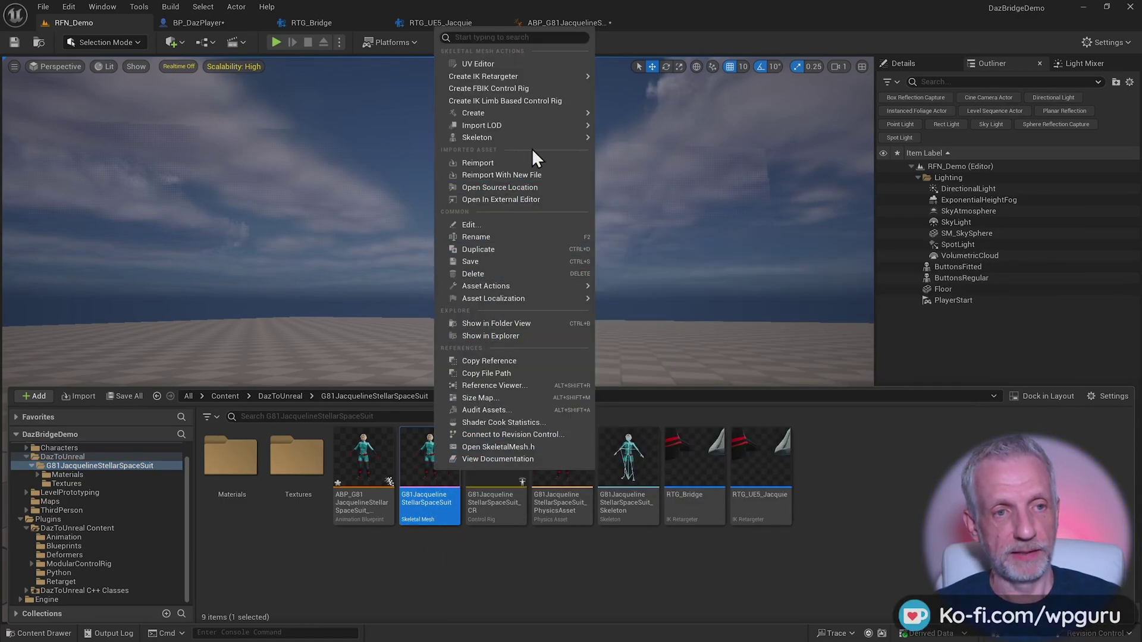
mouse_move(523, 78)
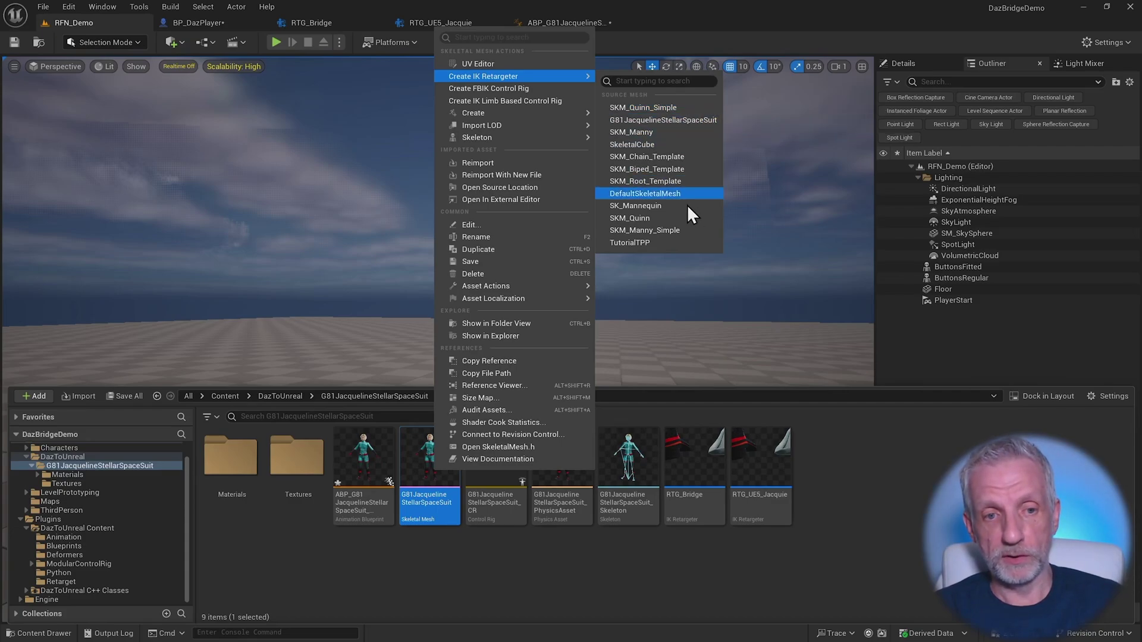
click(684, 107)
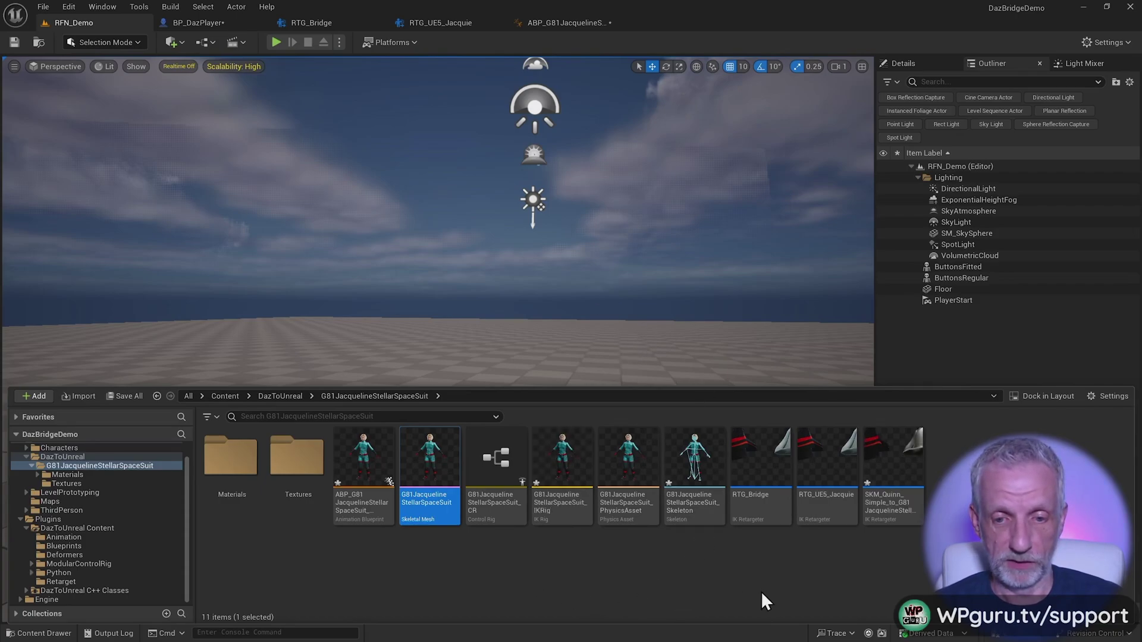
Step: Rename the new SKM_Quinn_Simple IK retargeter as RTG_FromScratch
click(909, 489)
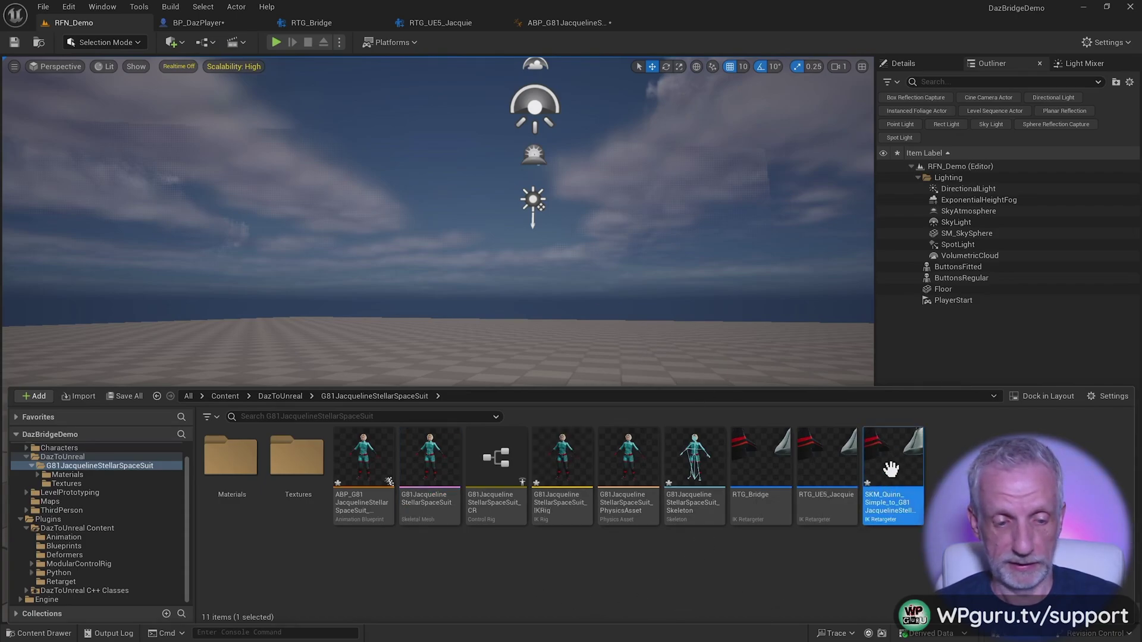
key(F2)
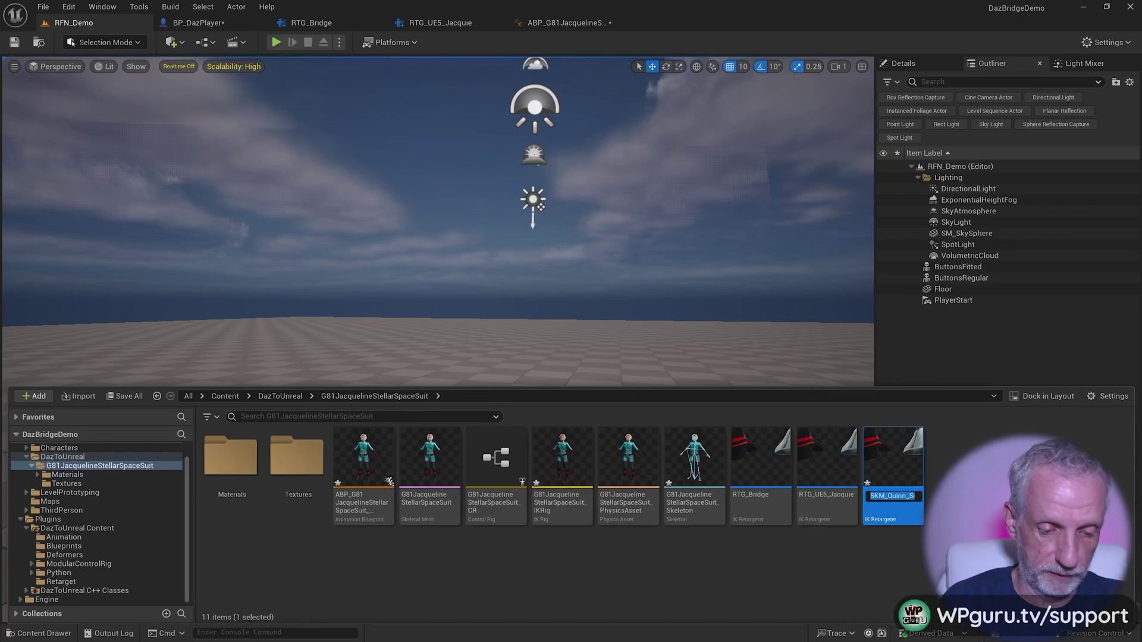
text(RTG_)
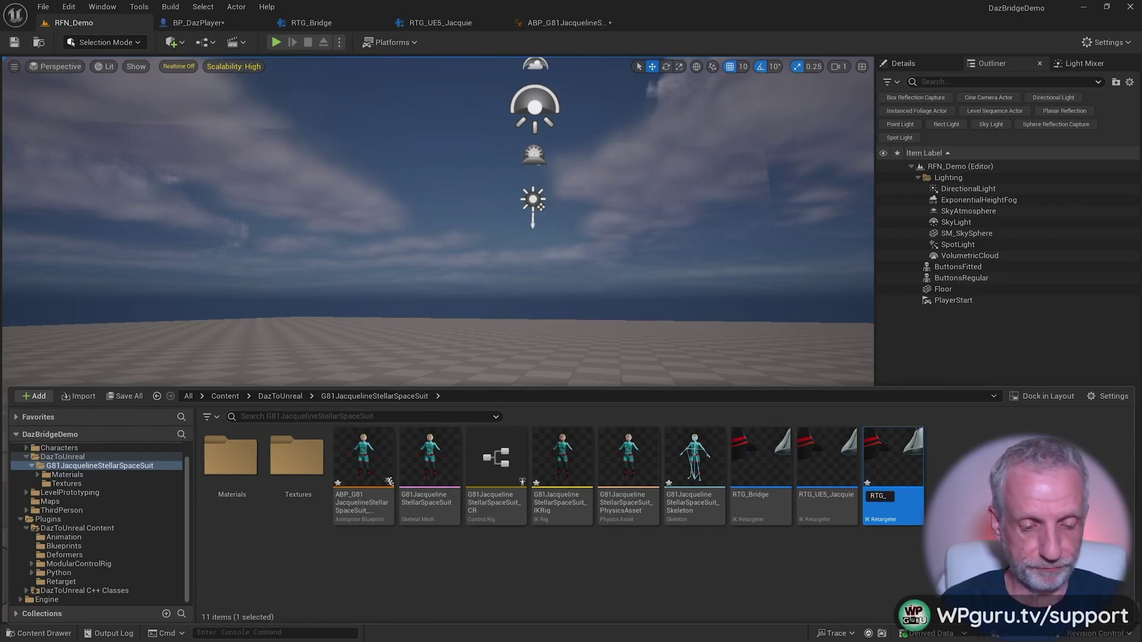
text(UE5_FromScratcg)
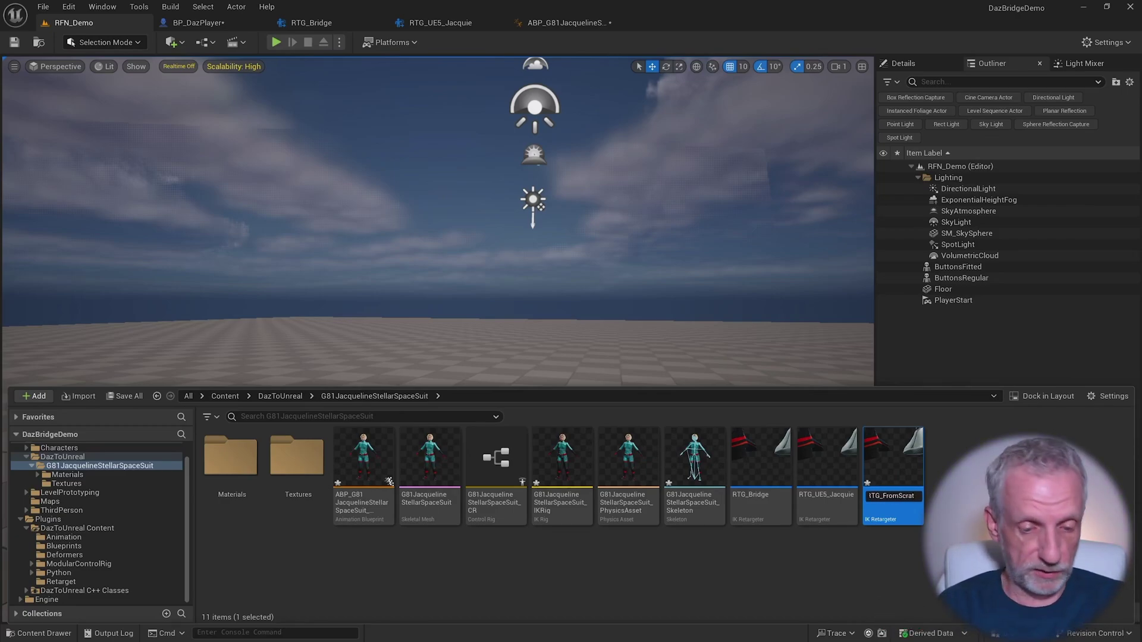
key(Return)
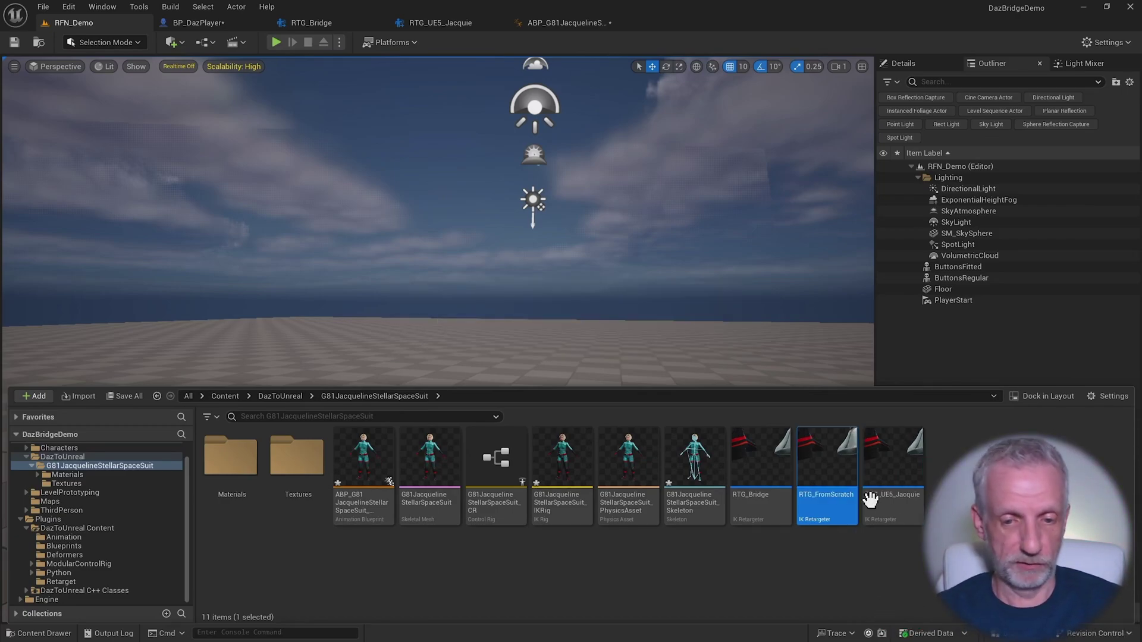
Step: Open RTG_FromScratch and set the Target Mesh Offset's X value to 120 to separate the two preview characters
double_click(828, 464)
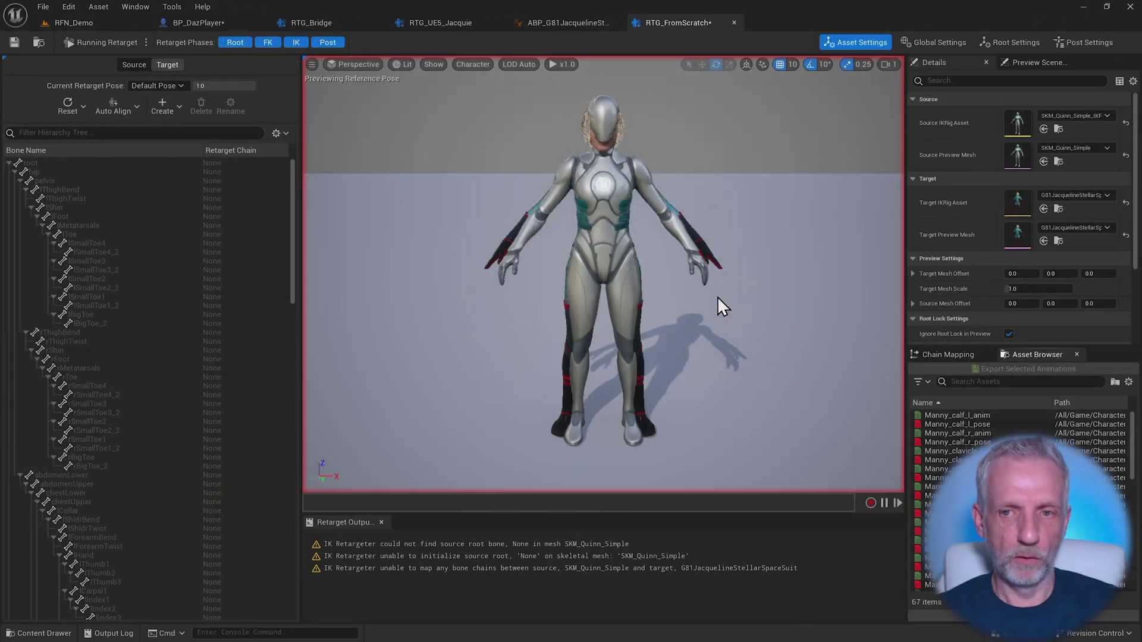
alt+drag(717, 296, 681, 300)
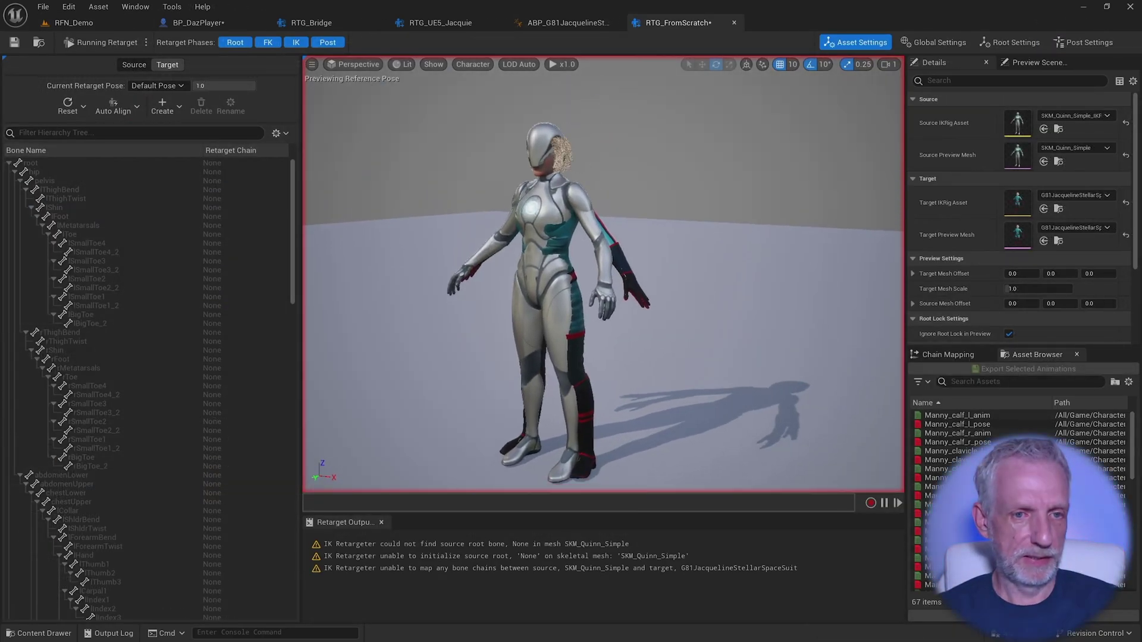
mouse_move(682, 300)
right_down()
mouse_move(678, 321)
mouse_move(687, 313)
mouse_move(660, 314)
mouse_move(690, 315)
mouse_move(681, 303)
right_up()
scroll(684, 315, down, 3)
scroll(684, 315, down, 2)
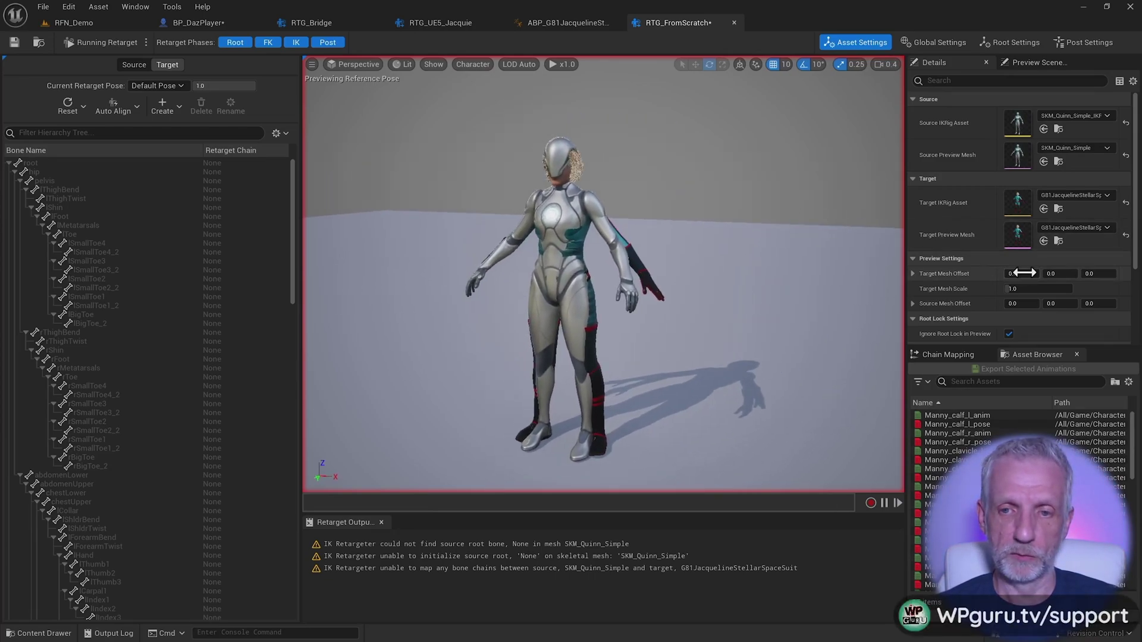
text(120)
key(Return)
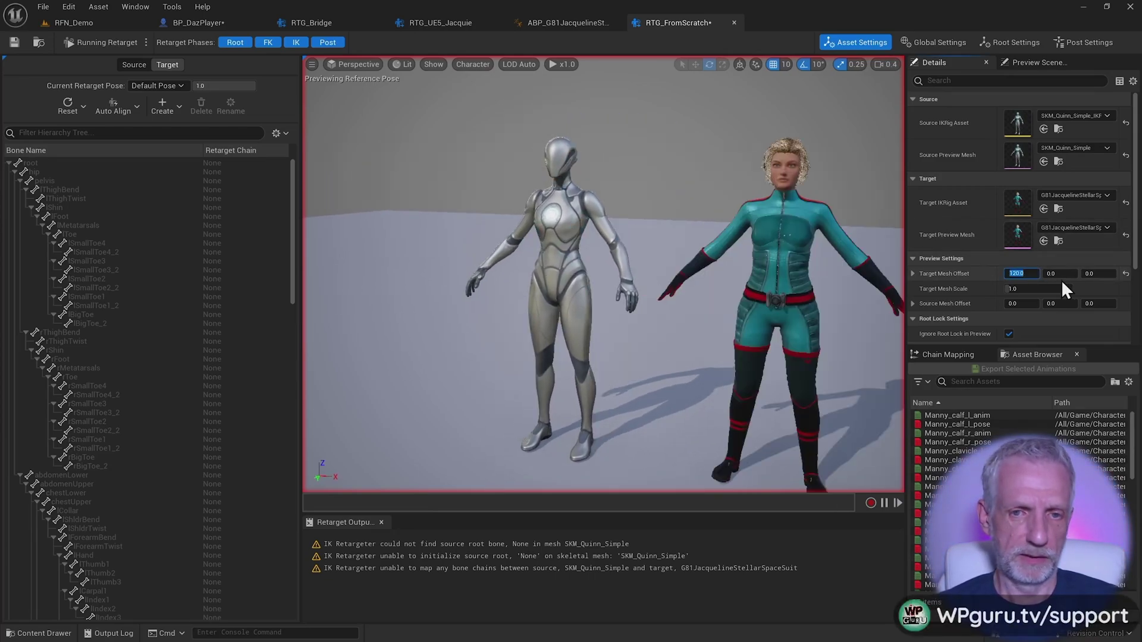
right_drag(661, 310, 690, 327)
key(s)
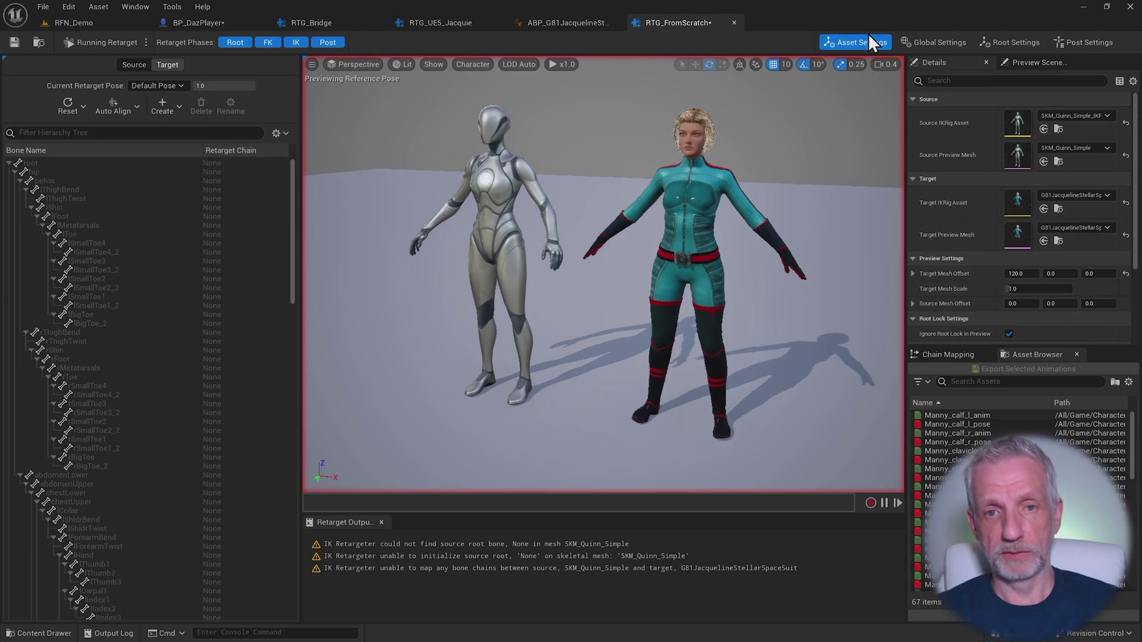
Step: Review the retargeter's global, root and post settings and return to the asset settings
click(935, 42)
click(1005, 42)
click(1083, 43)
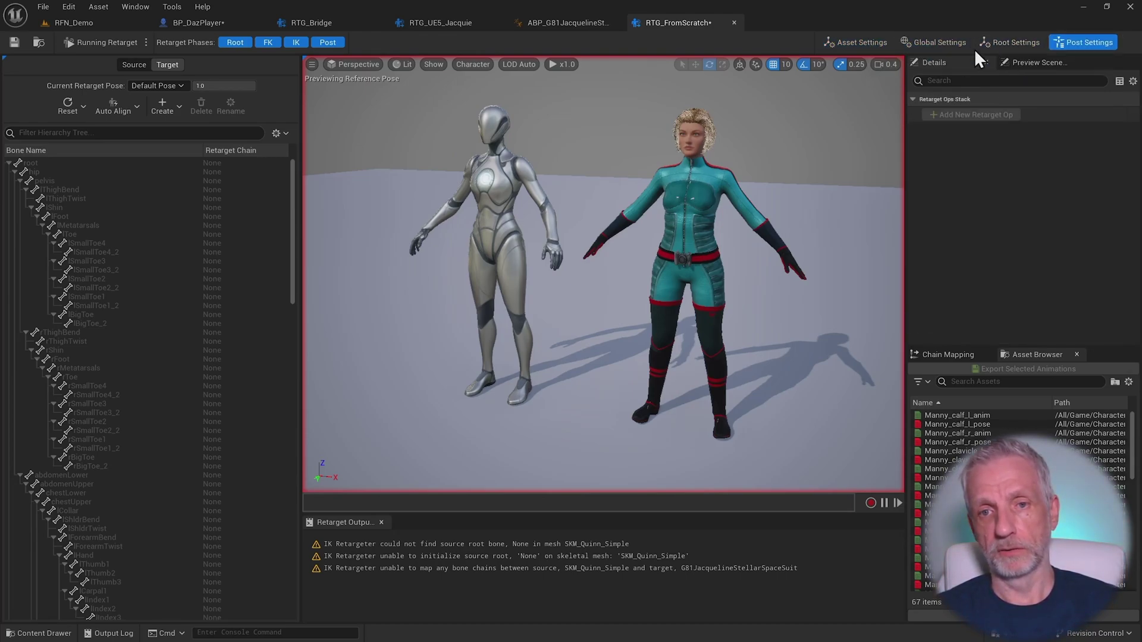
click(851, 40)
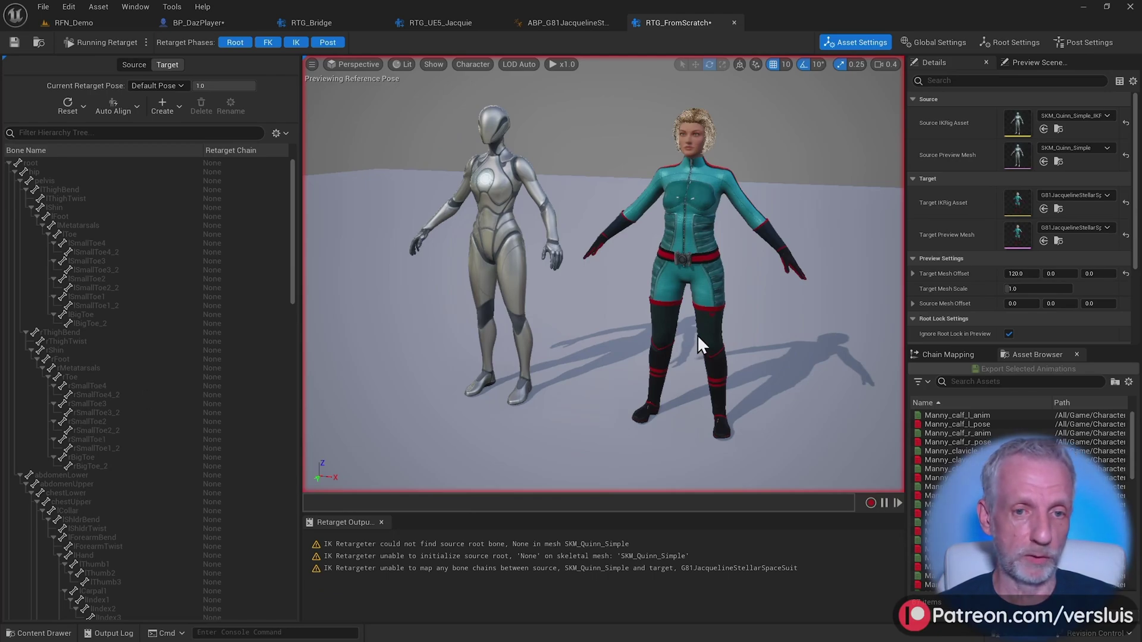
Step: Enable retarget pose editing and set the Source IKRig Asset to IK_Mannequin
click(96, 45)
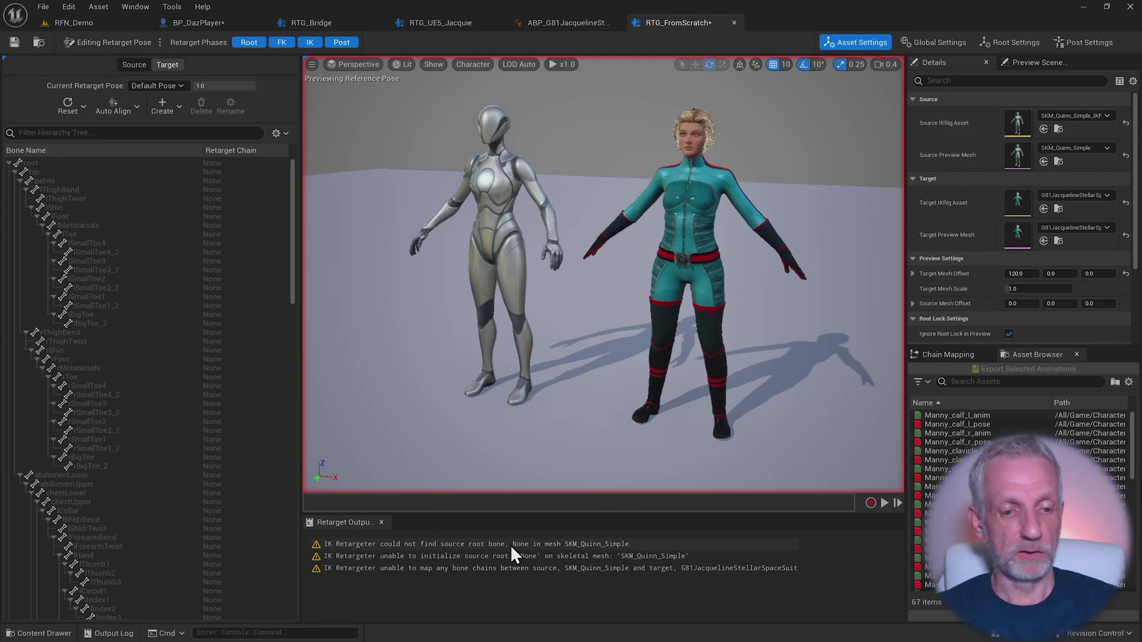
click(1105, 115)
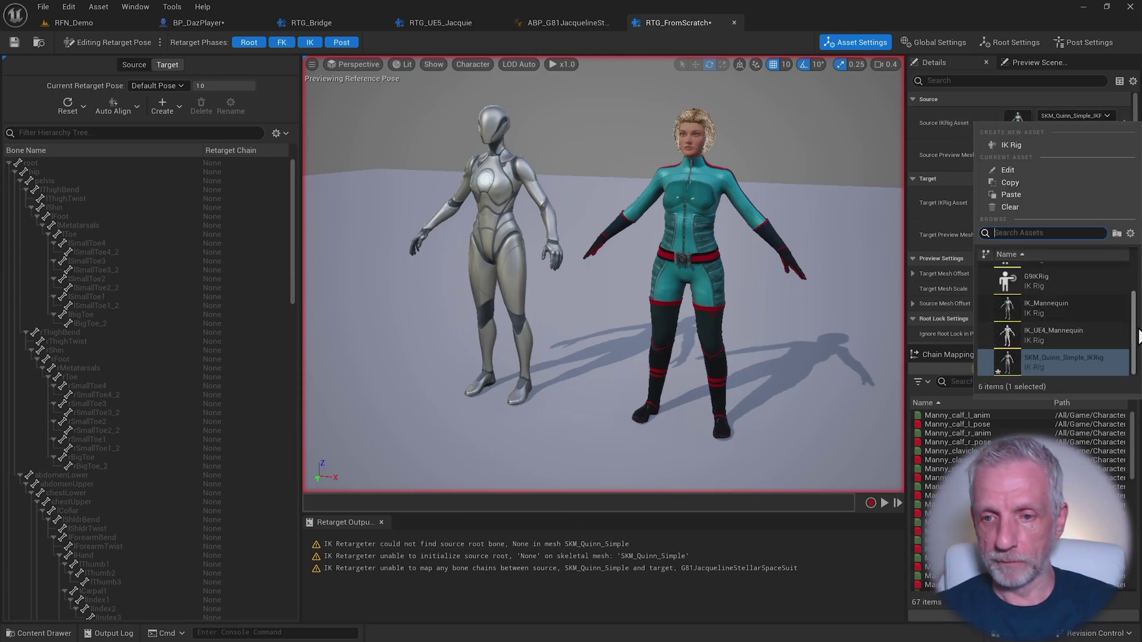
scroll(1100, 330, up, 2)
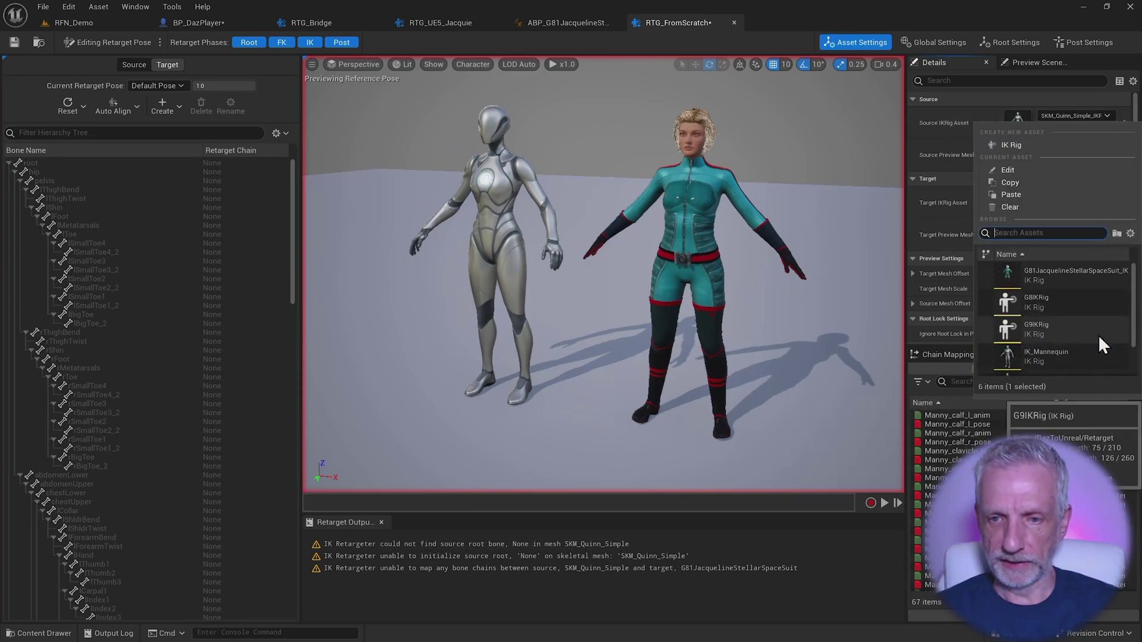
scroll(1098, 338, down, 1)
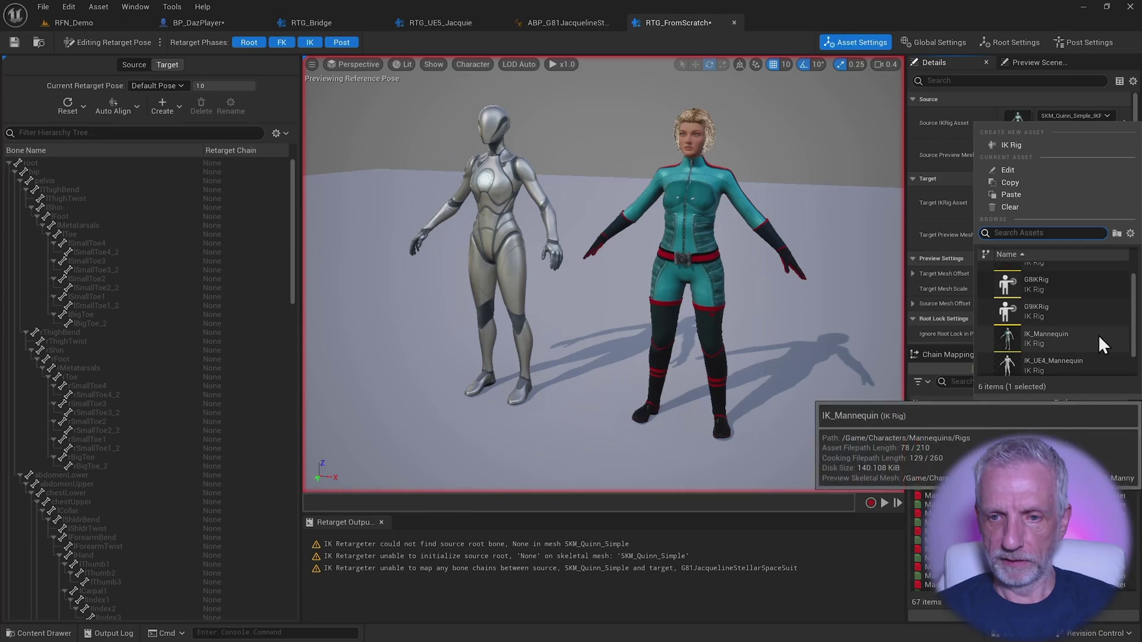
click(1068, 337)
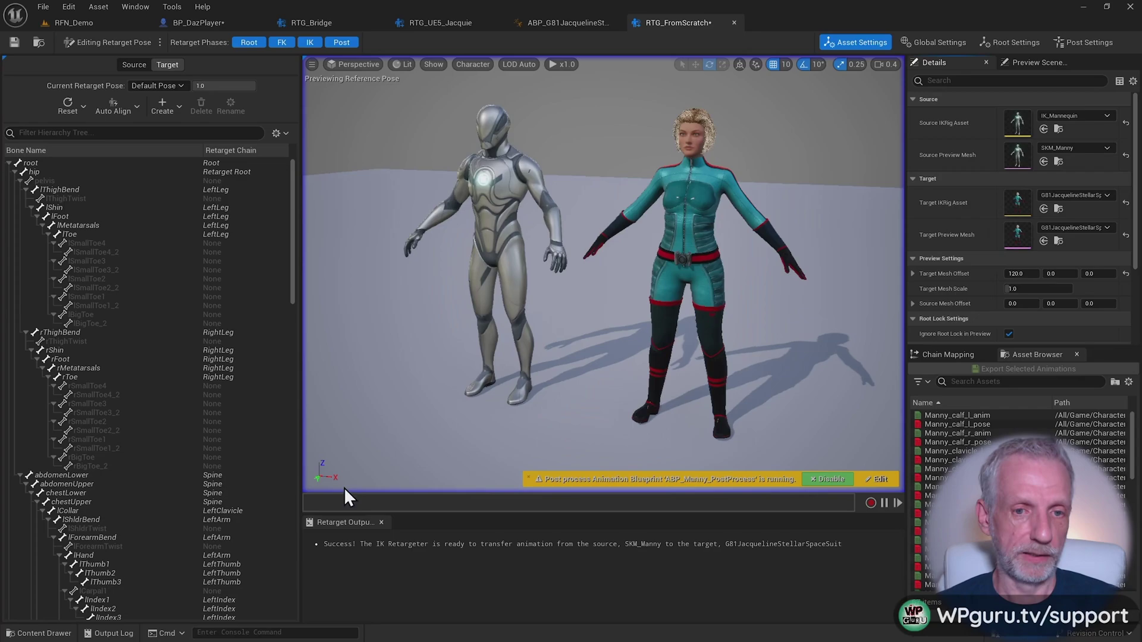
Step: Compare both characters' reference poses in pose editing mode and select the target's lFoot bone to examine the feet
click(111, 40)
click(111, 42)
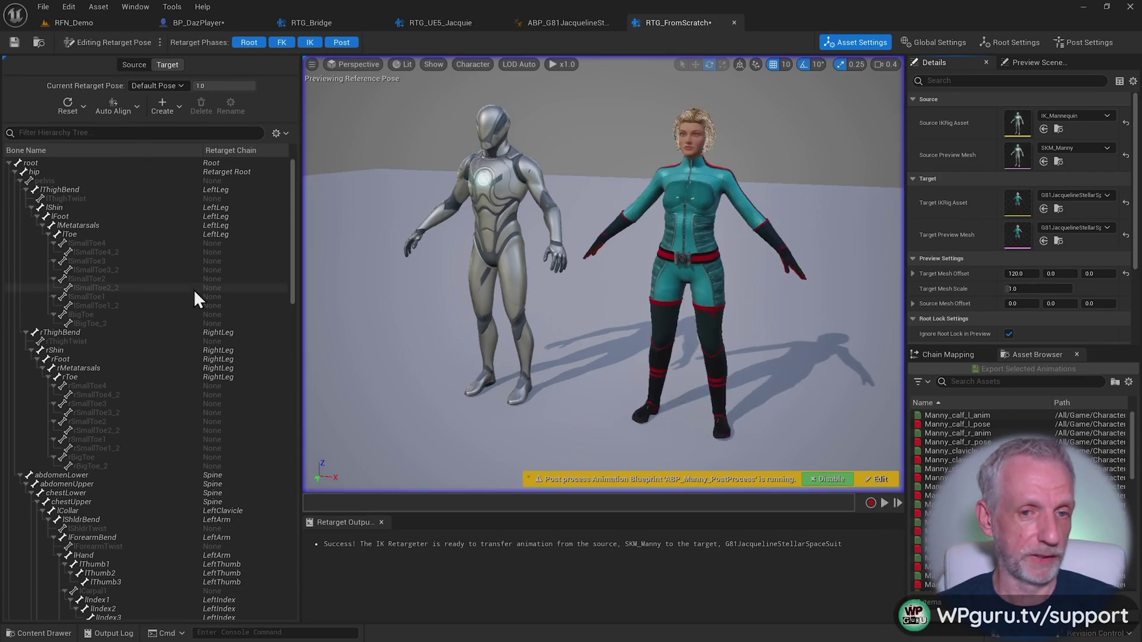
scroll(445, 315, down, 2)
mouse_move(444, 315)
right_down()
mouse_move(411, 315)
mouse_move(461, 314)
right_up()
drag(423, 257, 425, 255)
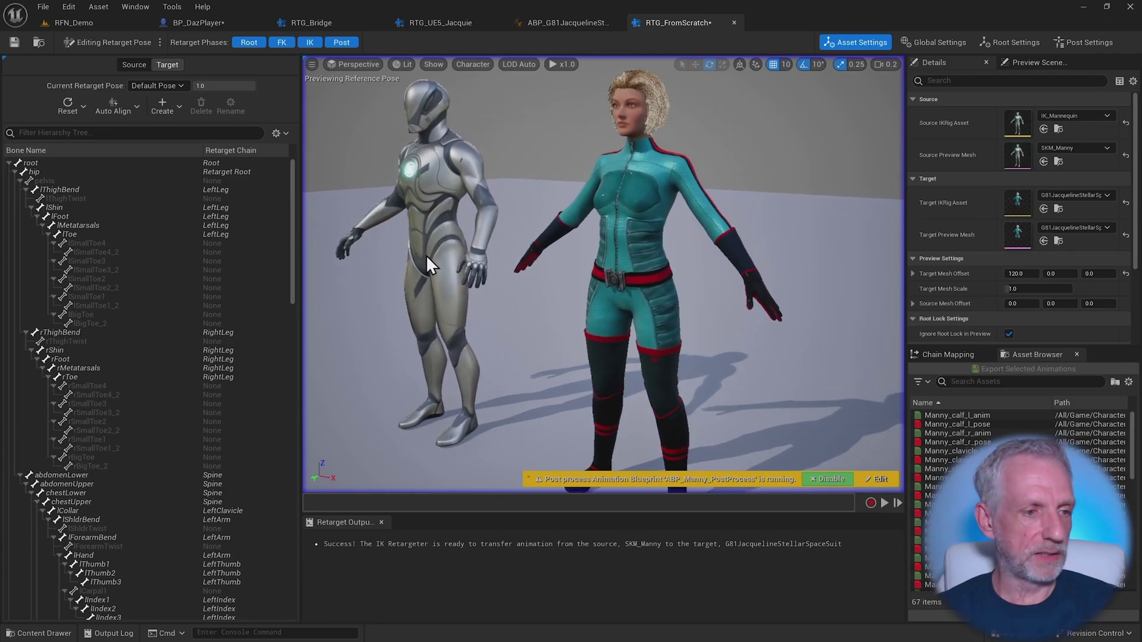
click(58, 216)
right_drag(604, 273, 533, 264)
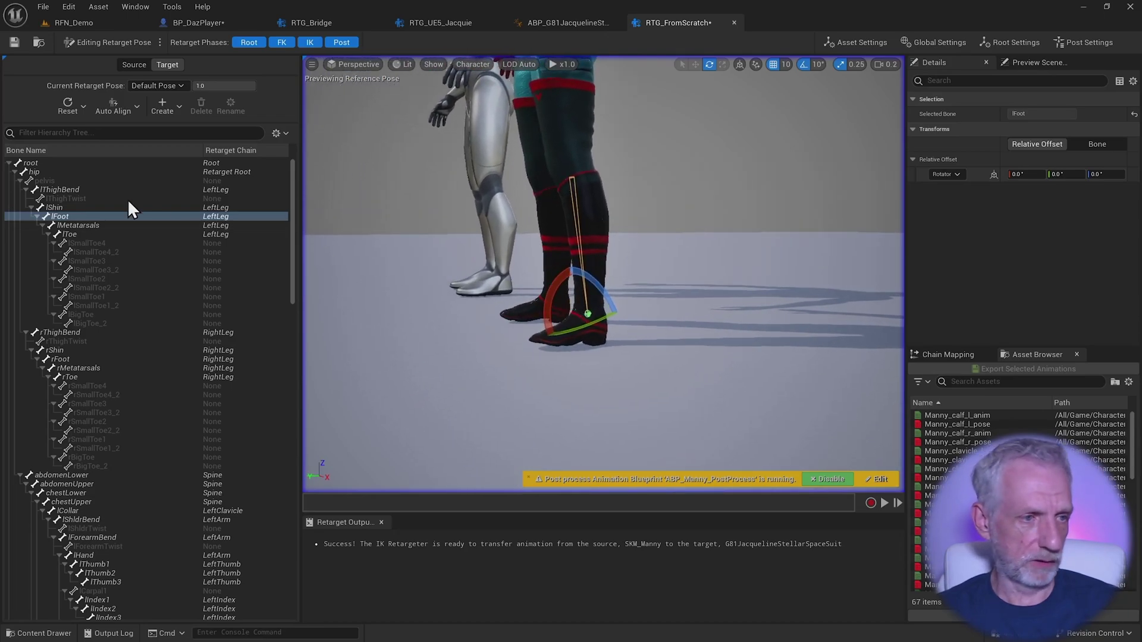
Step: Select the target's lForearmBend bone and rotate it 10 degrees about Y in the retarget pose
click(31, 208)
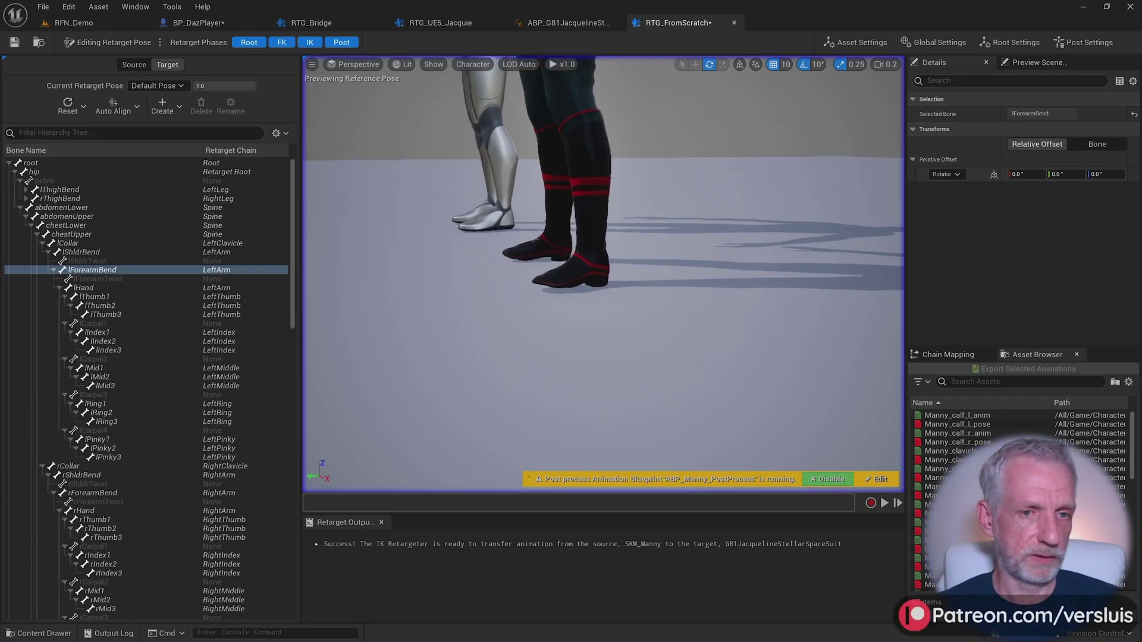
right_drag(603, 274, 660, 291)
drag(584, 297, 491, 222)
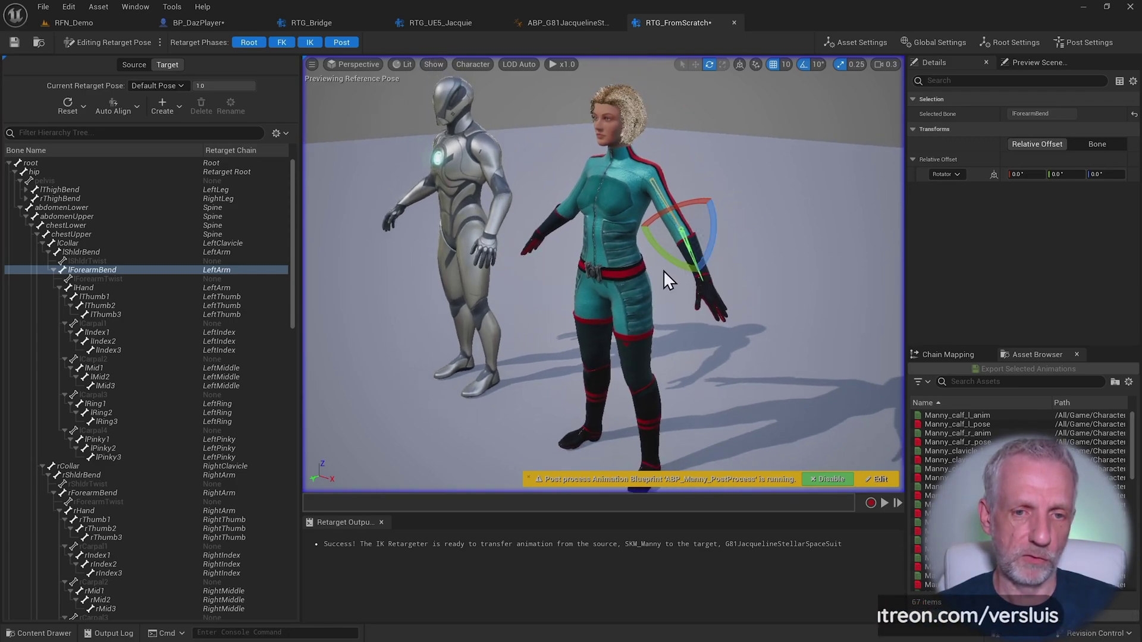
drag(676, 262, 702, 286)
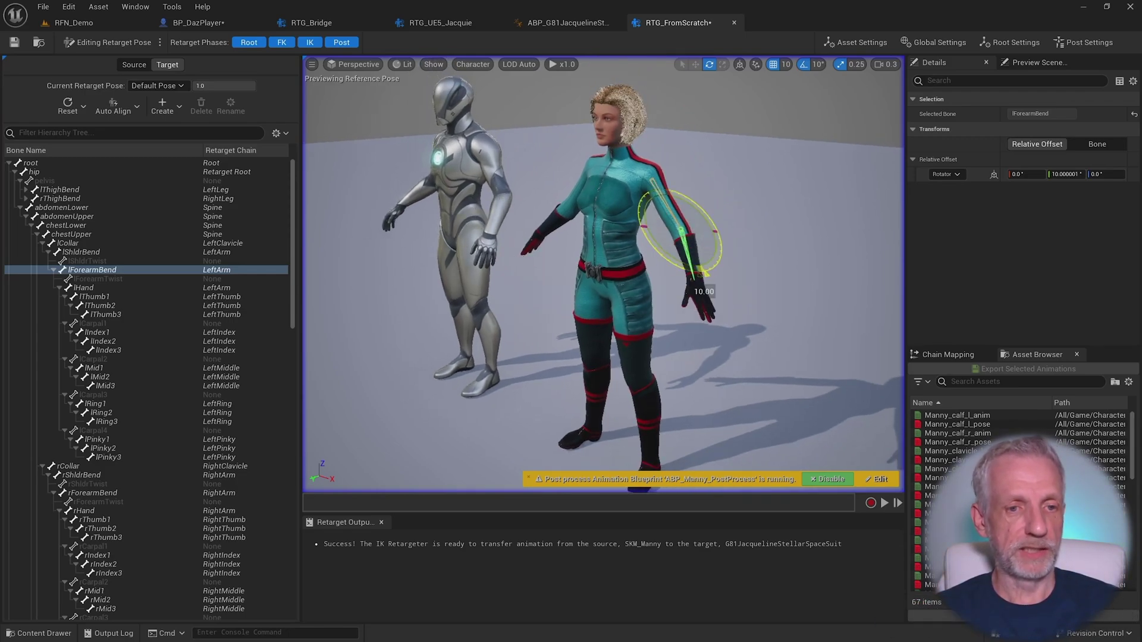
Step: Select the target's rForearmBend bone and rotate it -20 degrees about Y in the retarget pose
click(55, 269)
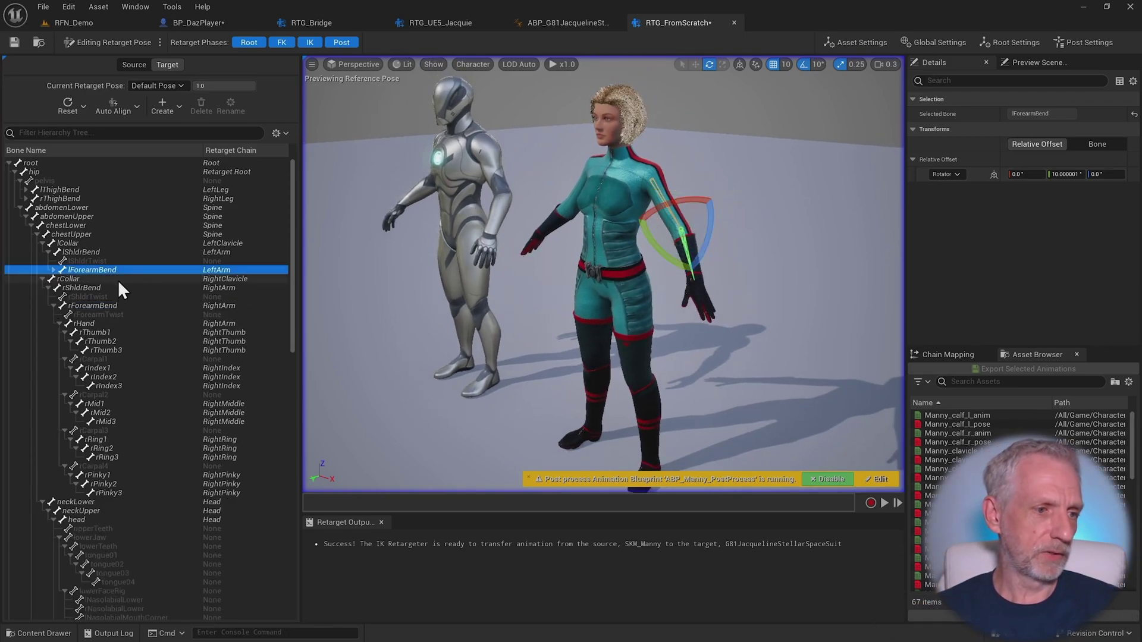
click(120, 305)
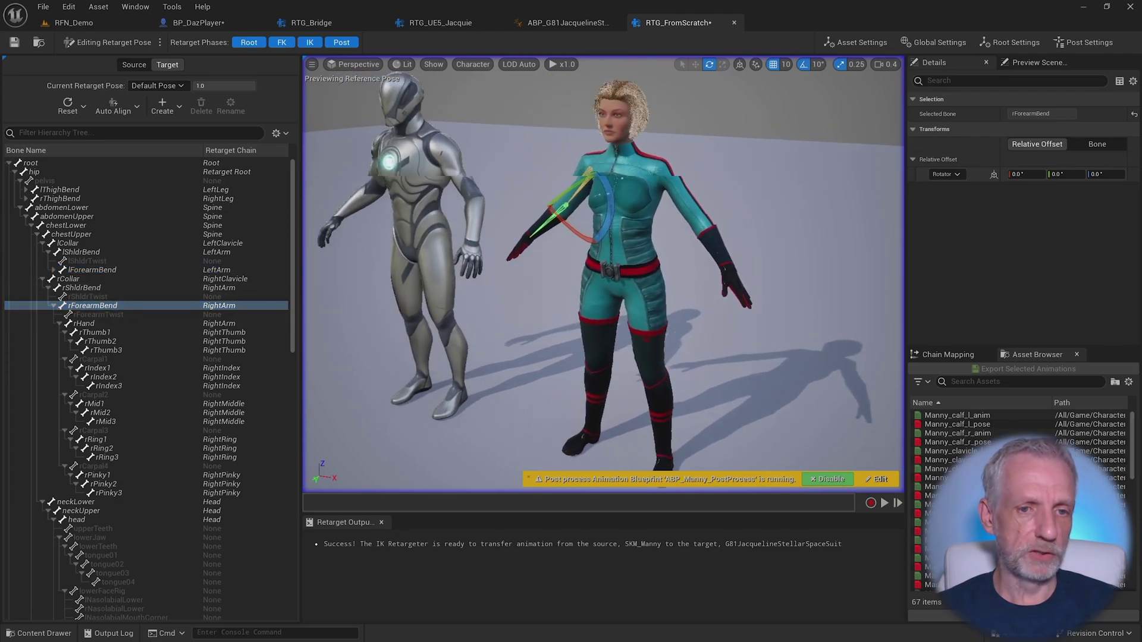
mouse_move(515, 272)
right_down()
mouse_move(536, 283)
mouse_move(526, 297)
mouse_move(516, 272)
right_up()
scroll(515, 272, up, 1)
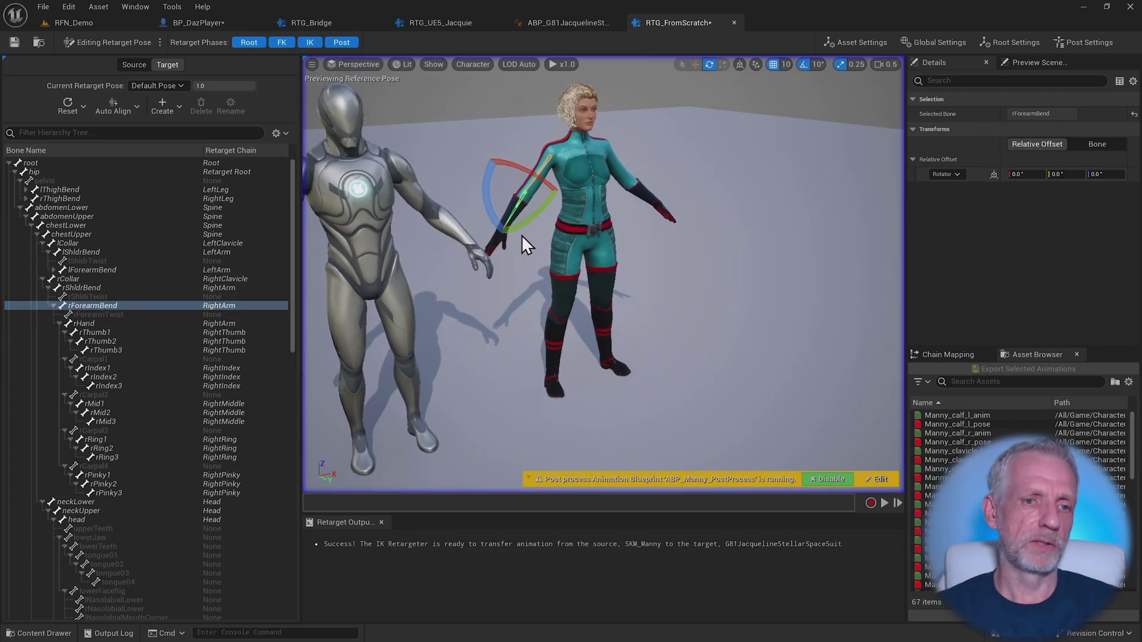
drag(522, 235, 574, 329)
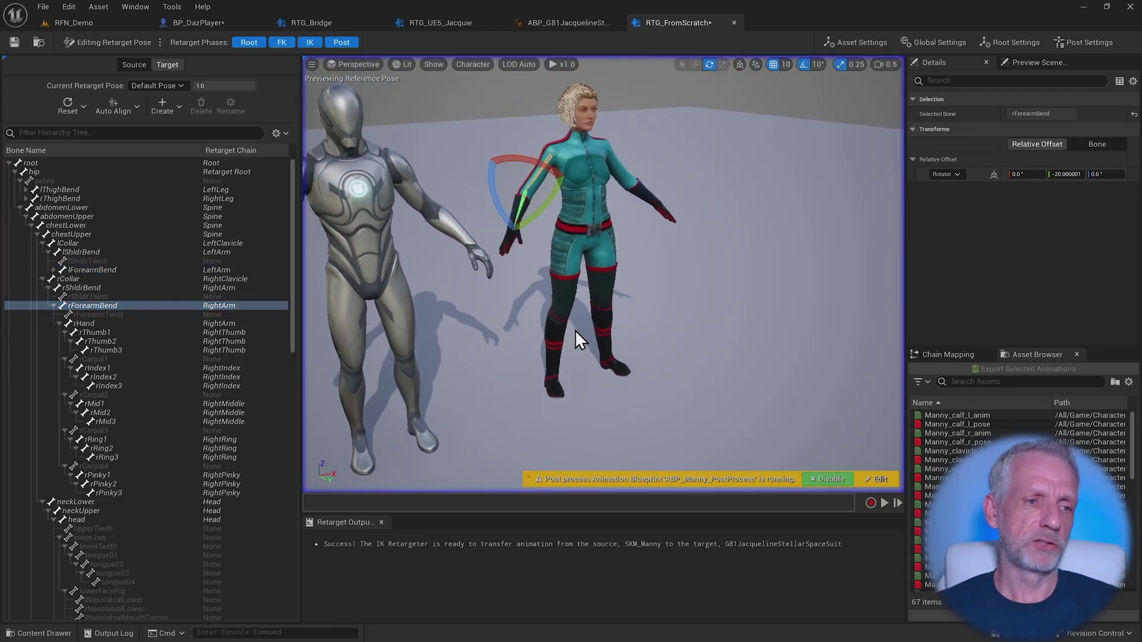
Step: Rotate the target's lForearmBend bone to a Y offset of 20 degrees and save the retargeter
right_drag(574, 330, 434, 322)
scroll(575, 329, up, 2)
click(135, 265)
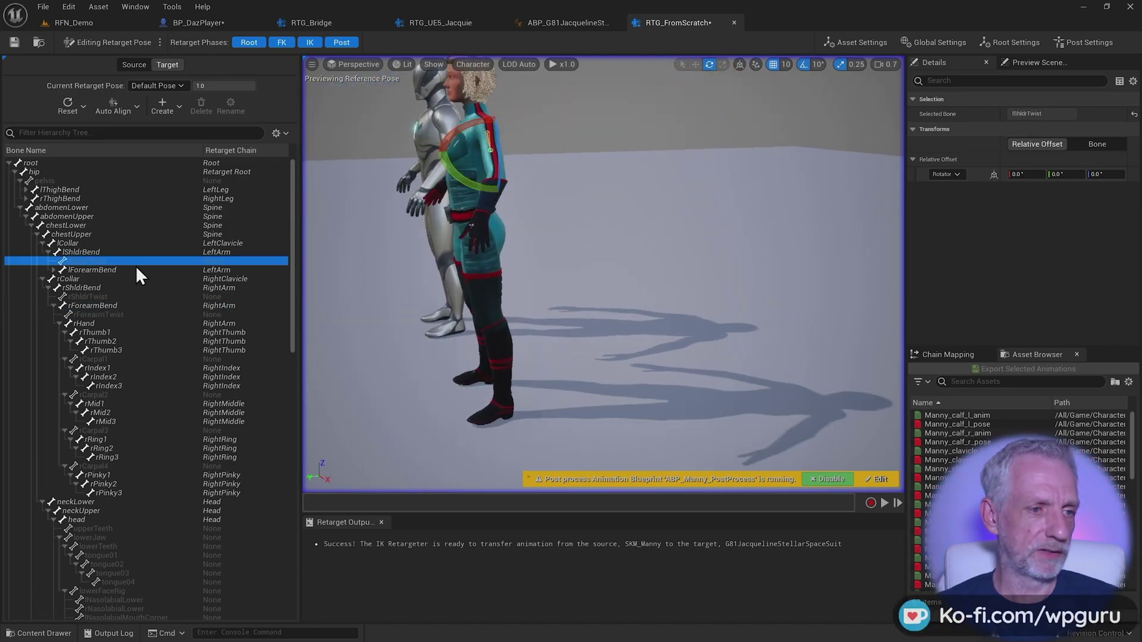
click(140, 270)
drag(530, 201, 513, 222)
right_drag(512, 222, 476, 208)
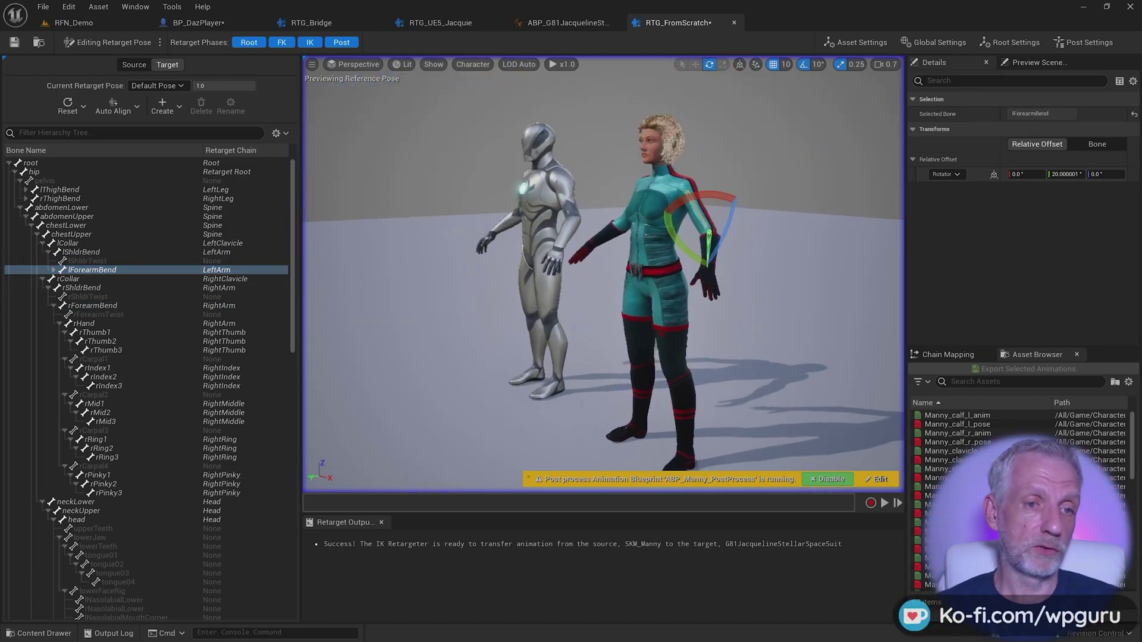
alt+drag(526, 283, 526, 283)
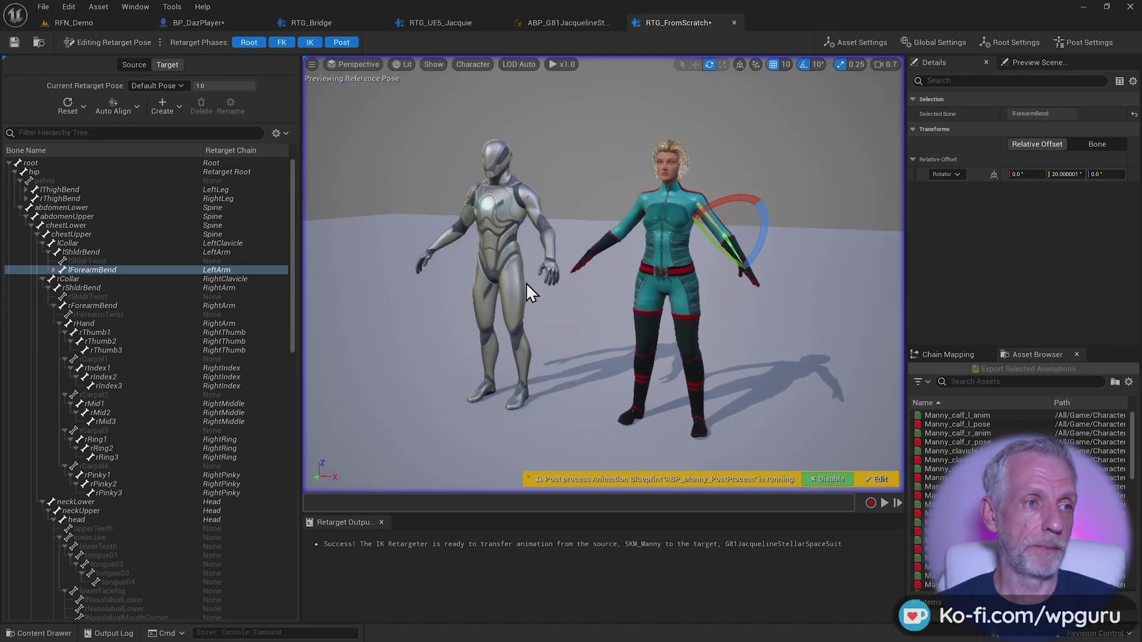
click(13, 40)
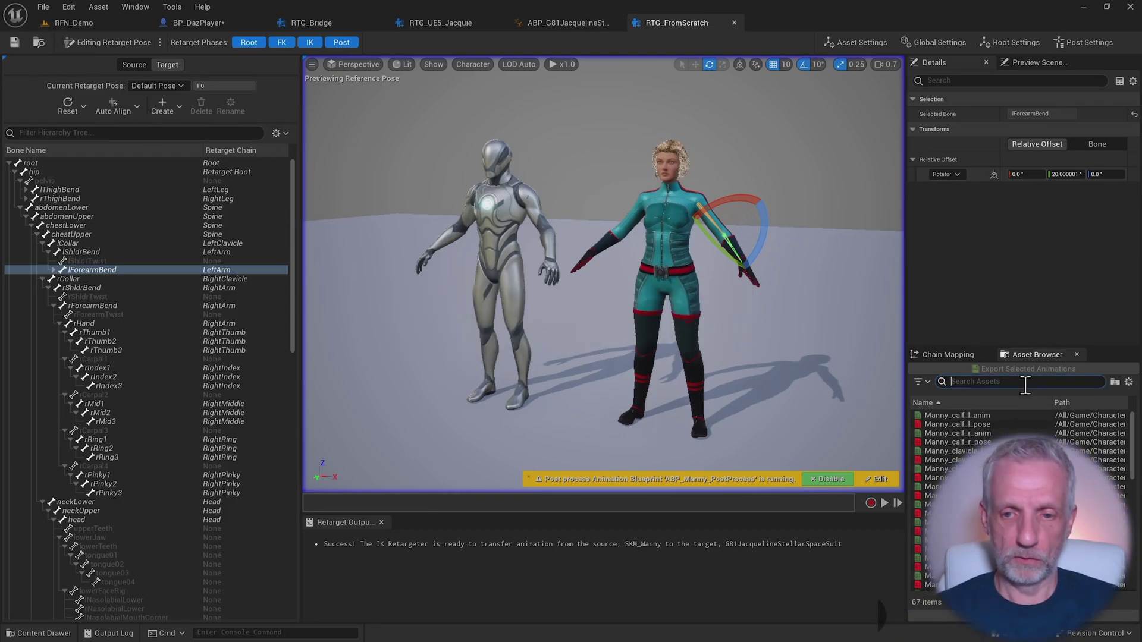
Step: Filter the animation assets by "walk" and preview MM_Walk_InPlace on both characters
text(alk)
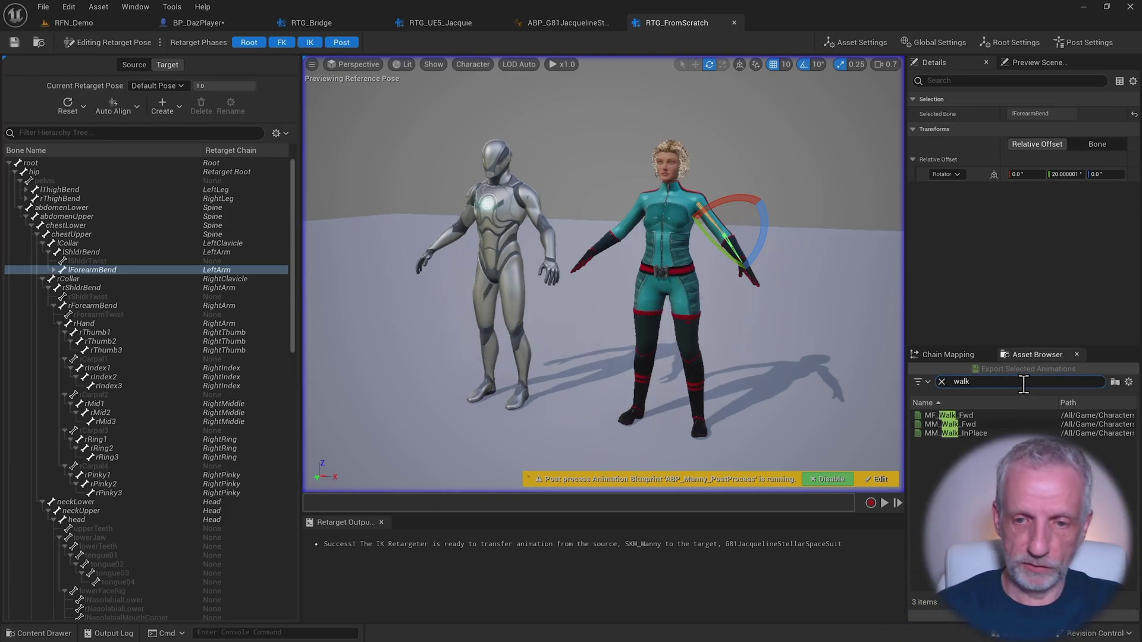
click(975, 433)
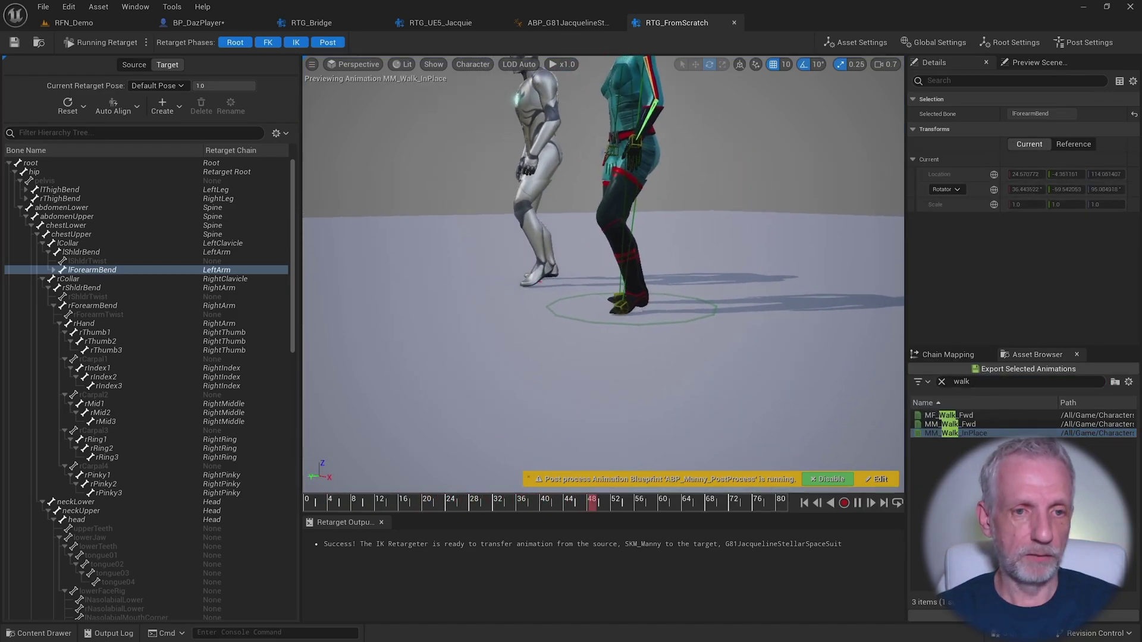
right_drag(619, 272, 651, 268)
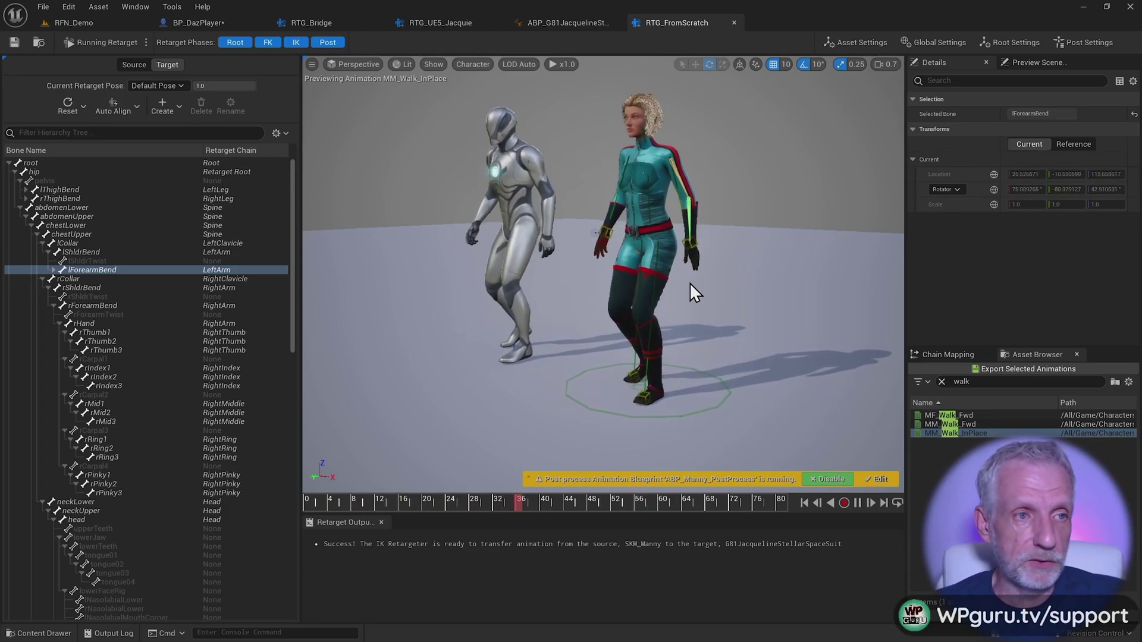
Step: Play the RFN_Demo level and run the Daz character in all directions to check the retargeted movement
click(102, 27)
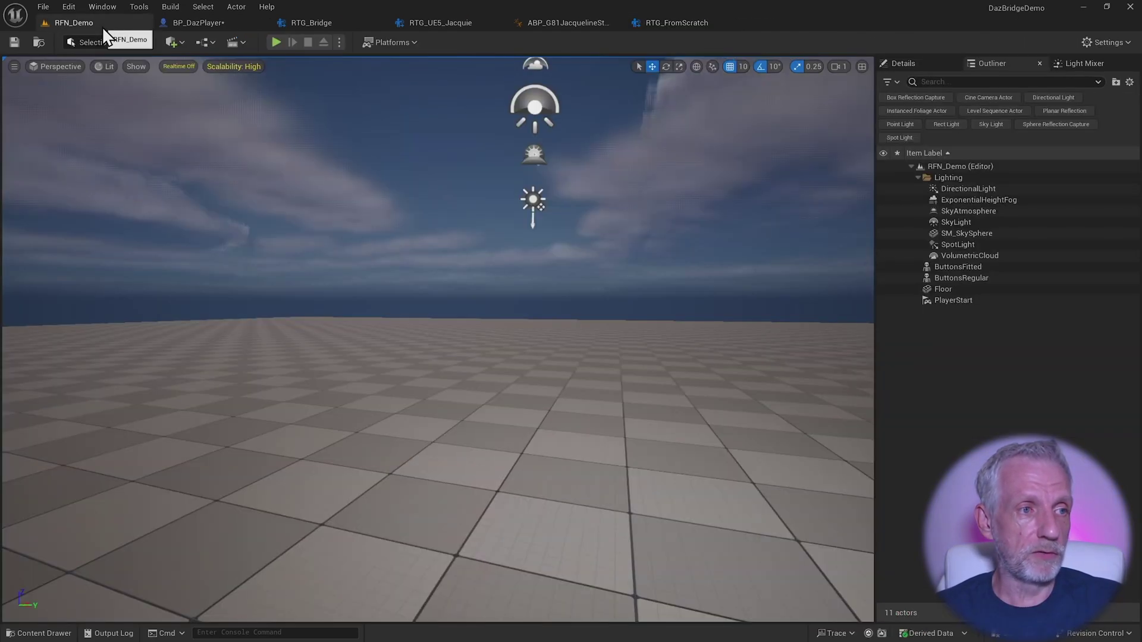
click(276, 42)
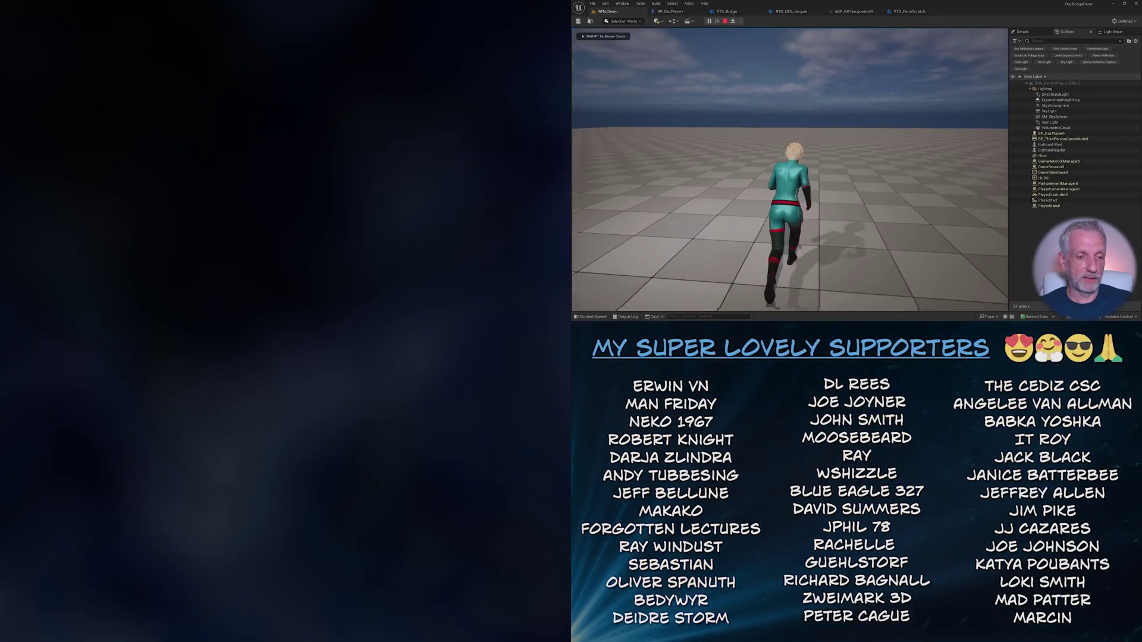
key(d)
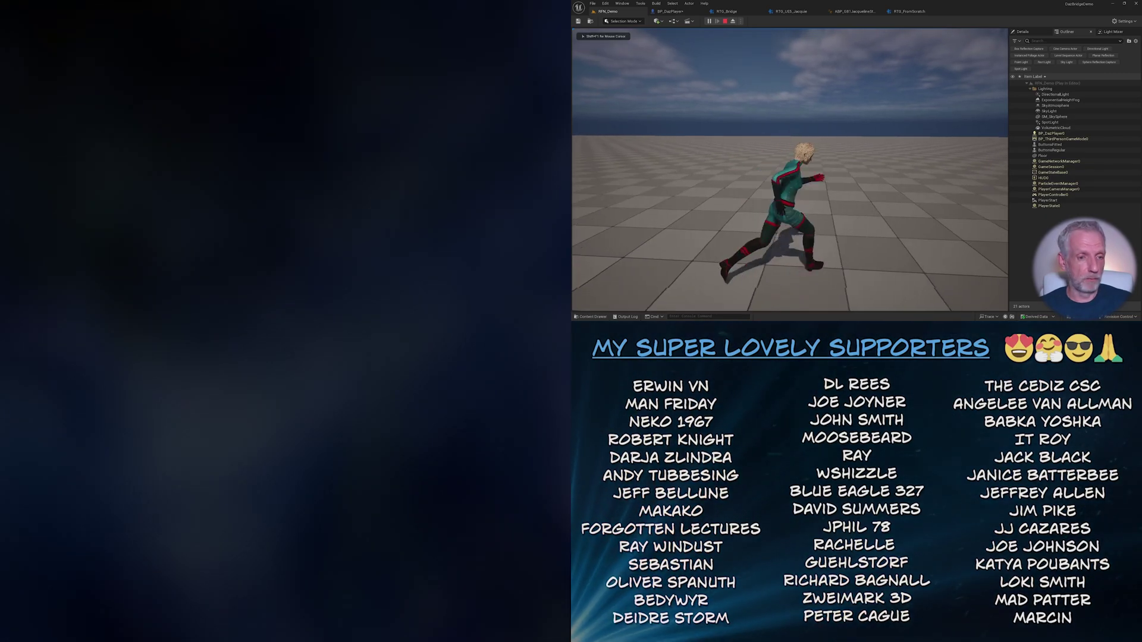
key(a)
key(s)
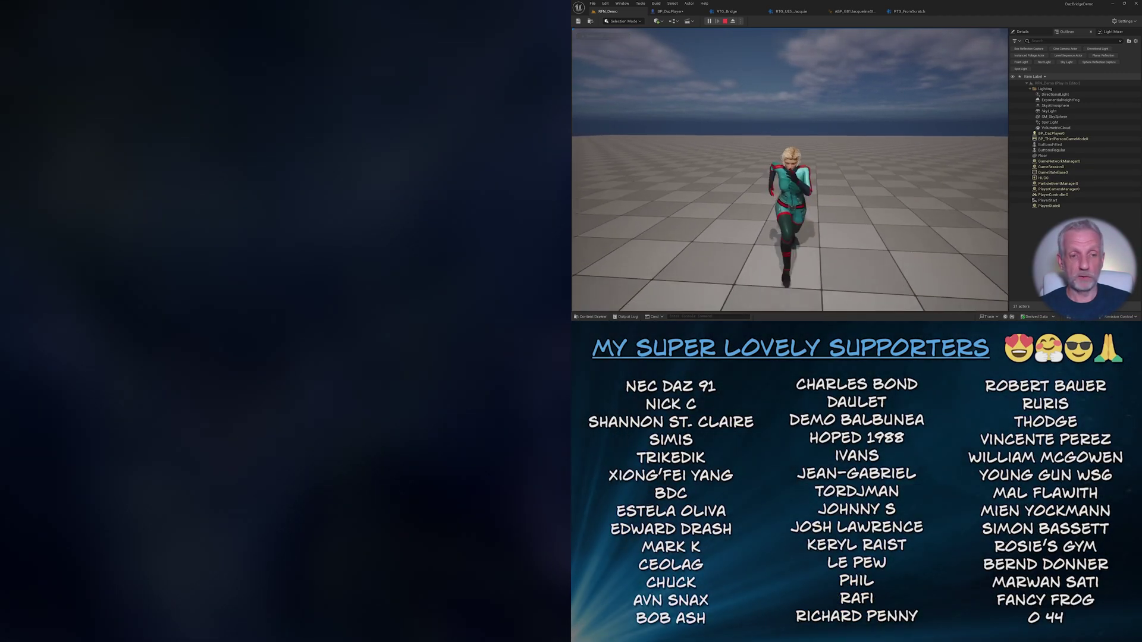
key(d)
key(w)
key(a)
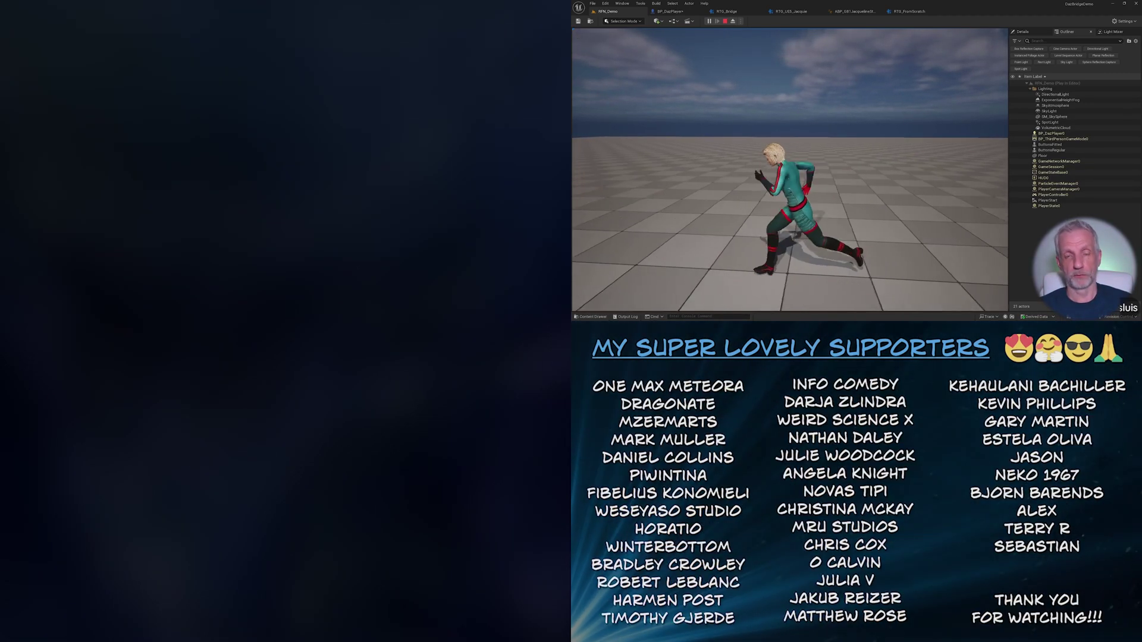
key(s)
key(d)
key(w)
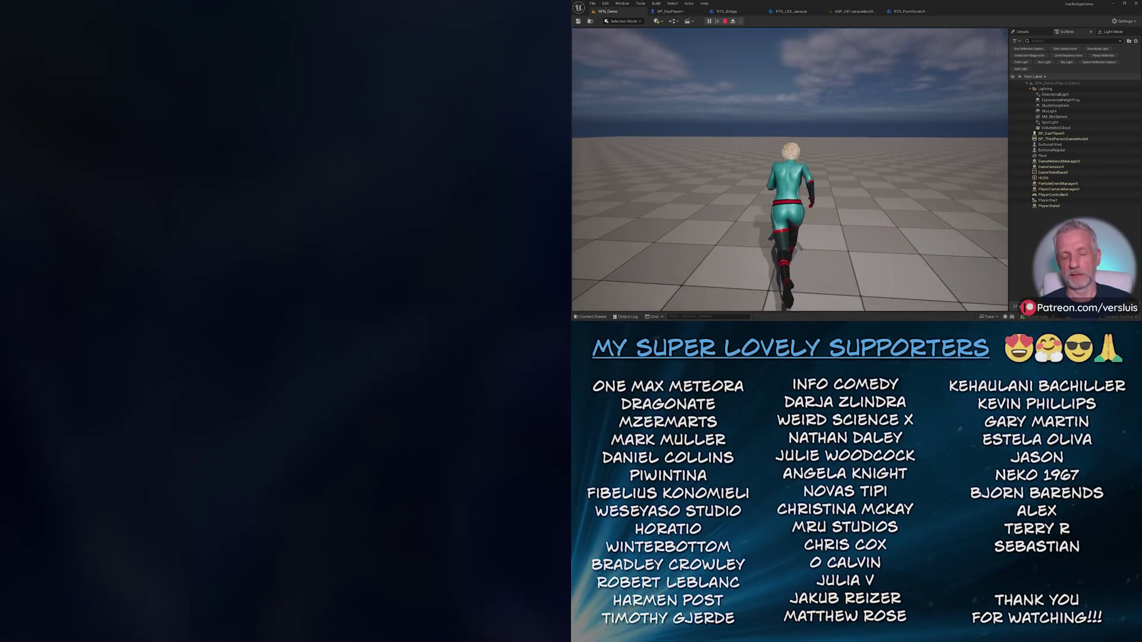